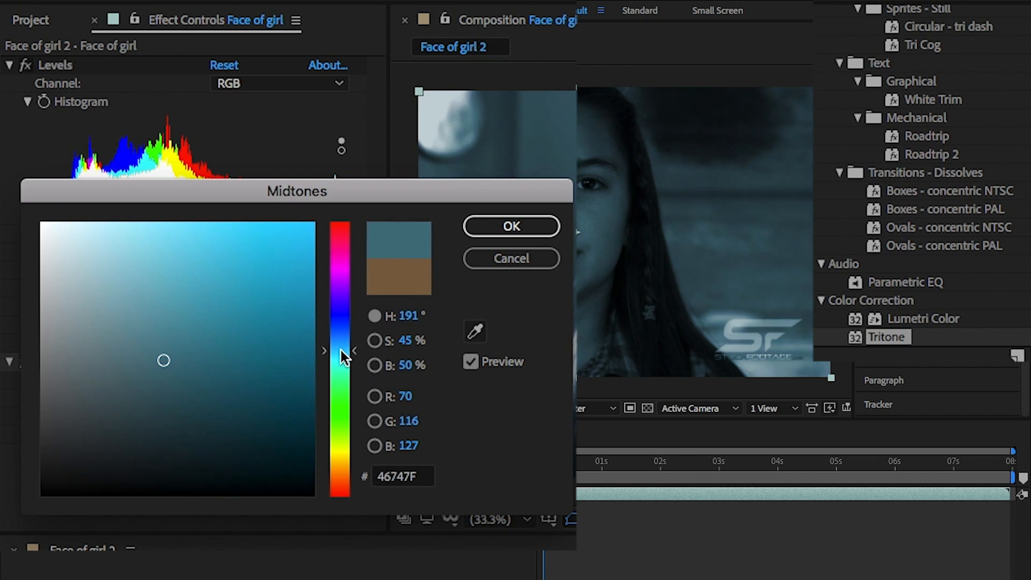
Set the Tritone midtones of the girl footage to a blue colour.
{"action": "left_click", "coordinate": [544, 233]}
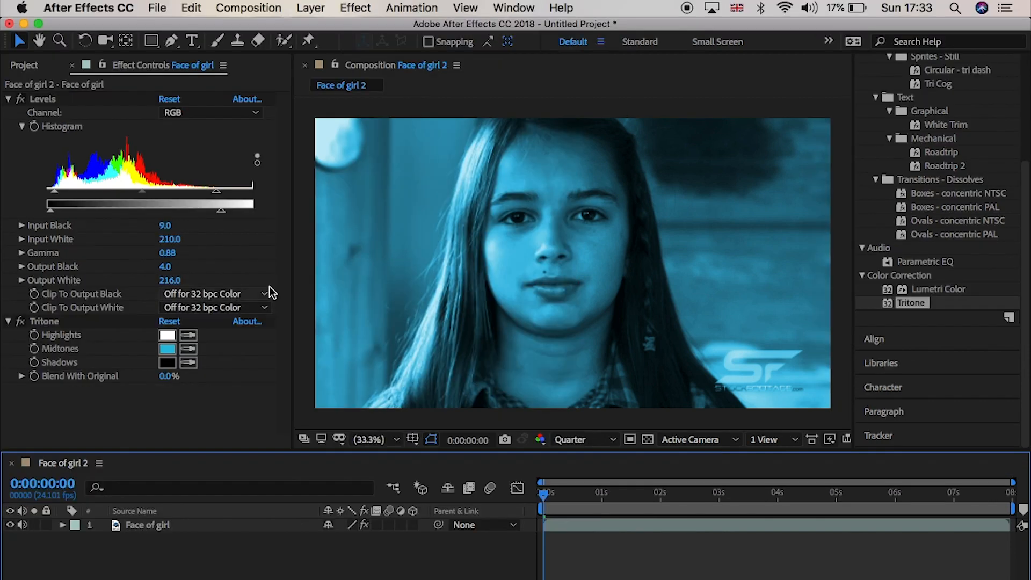
Create a new 1920 x 1080 px solid layer in a pale grey colour.
{"action": "left_click", "coordinate": [311, 7]}
{"action": "mouse_move", "coordinate": [419, 27]}
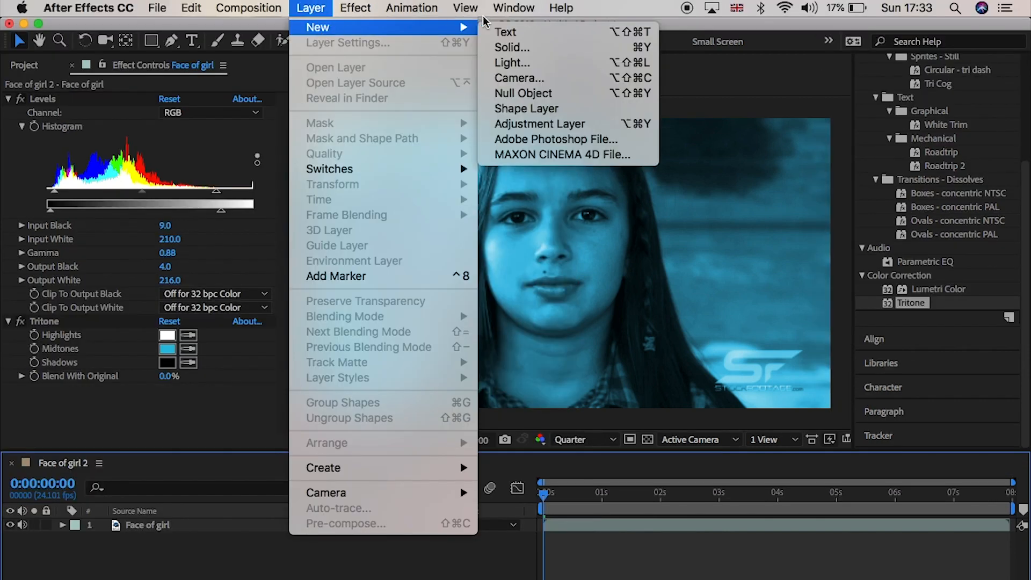
{"action": "left_click", "coordinate": [564, 48]}
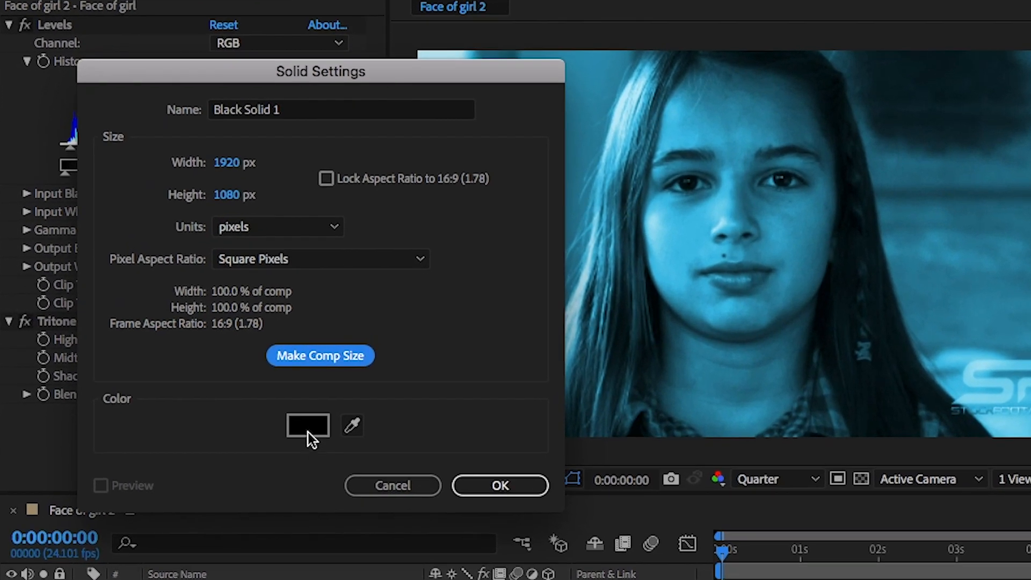
{"action": "left_click", "coordinate": [295, 423]}
{"action": "left_click_drag", "start_coordinate": [95, 365], "coordinate": [44, 341]}
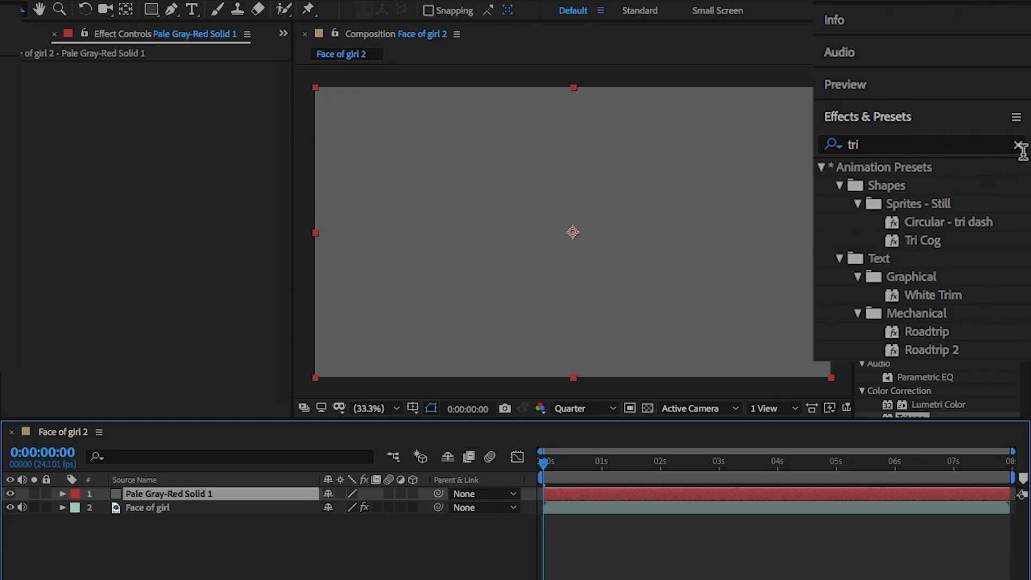
Apply the Radio Waves effect to the solid and centre its producer point on the girl's nose at about 879, 462.
{"action": "left_click", "coordinate": [1019, 146]}
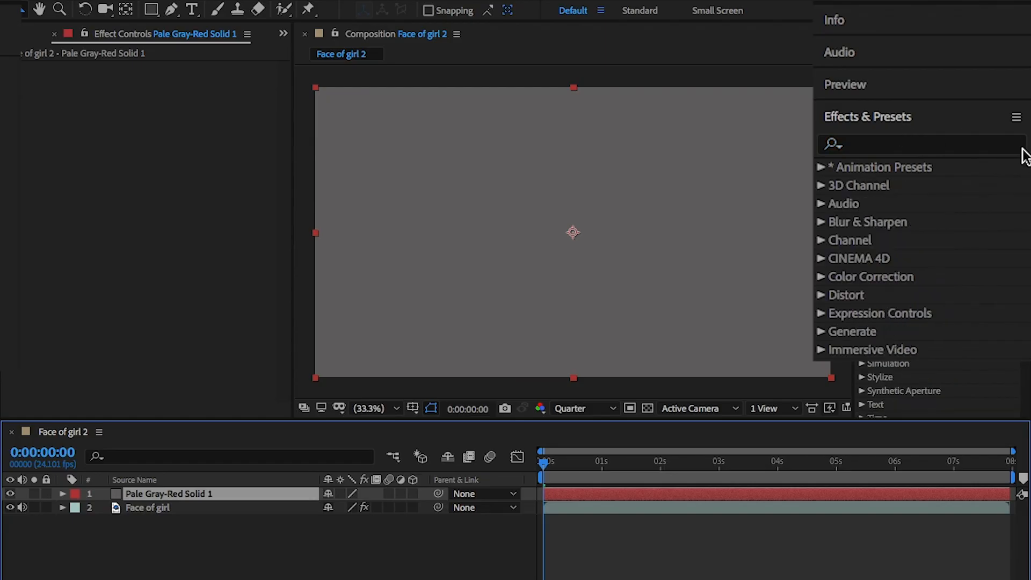
{"action": "left_click", "coordinate": [955, 150]}
{"action": "type", "text": "radio"}
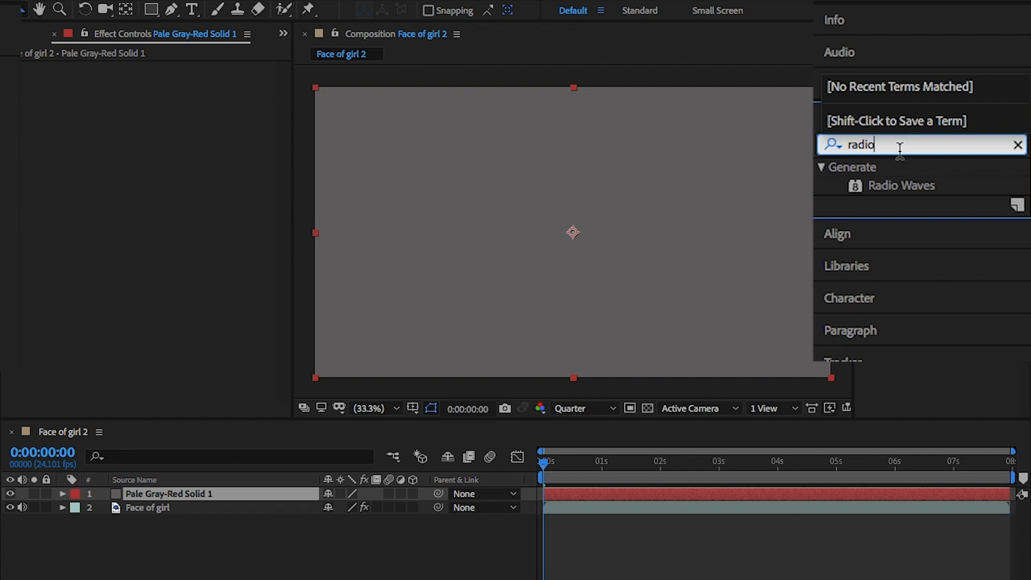
{"action": "left_click", "coordinate": [903, 188]}
{"action": "left_click_drag", "start_coordinate": [901, 185], "coordinate": [595, 494]}
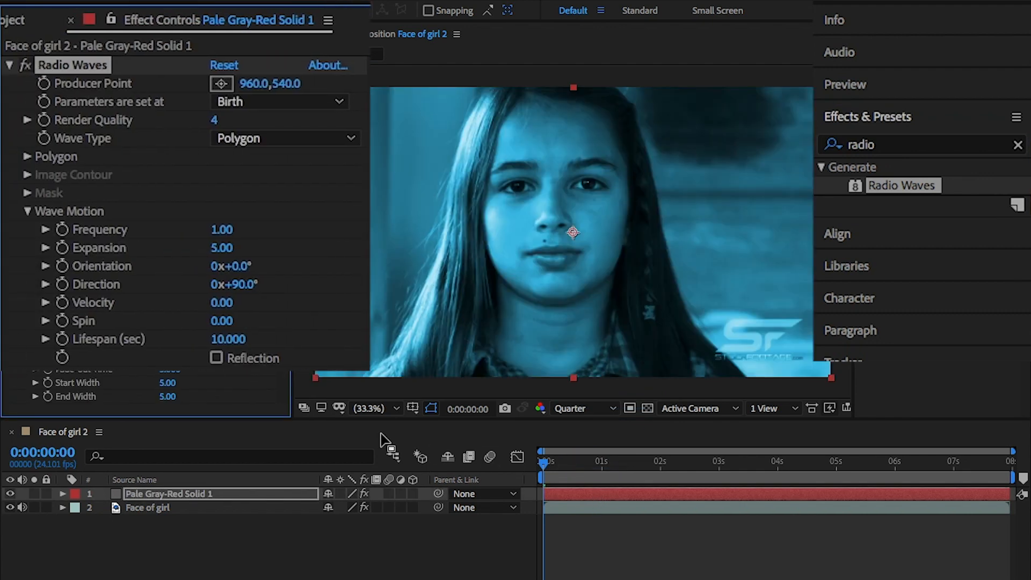
{"action": "left_click", "coordinate": [224, 85]}
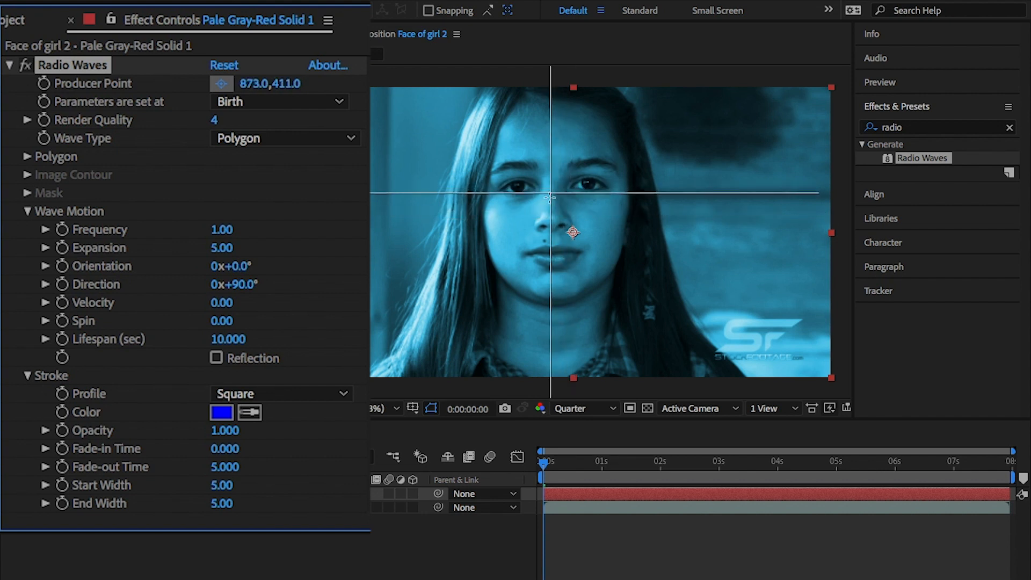
{"action": "left_click", "coordinate": [552, 211]}
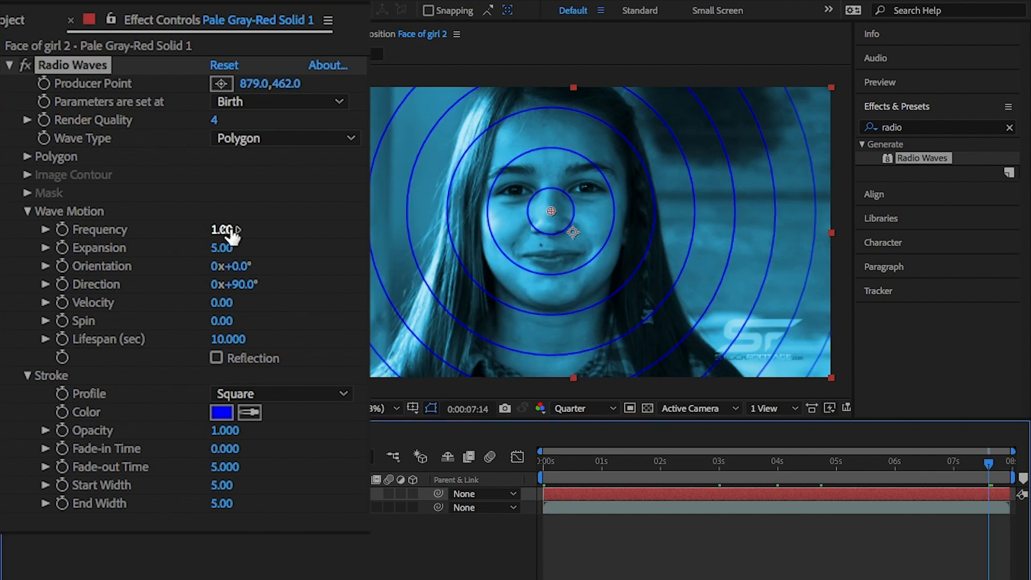
Set the Radio Waves frequency to 0.60 and the expansion to 9.00.
{"action": "left_click", "coordinate": [231, 230]}
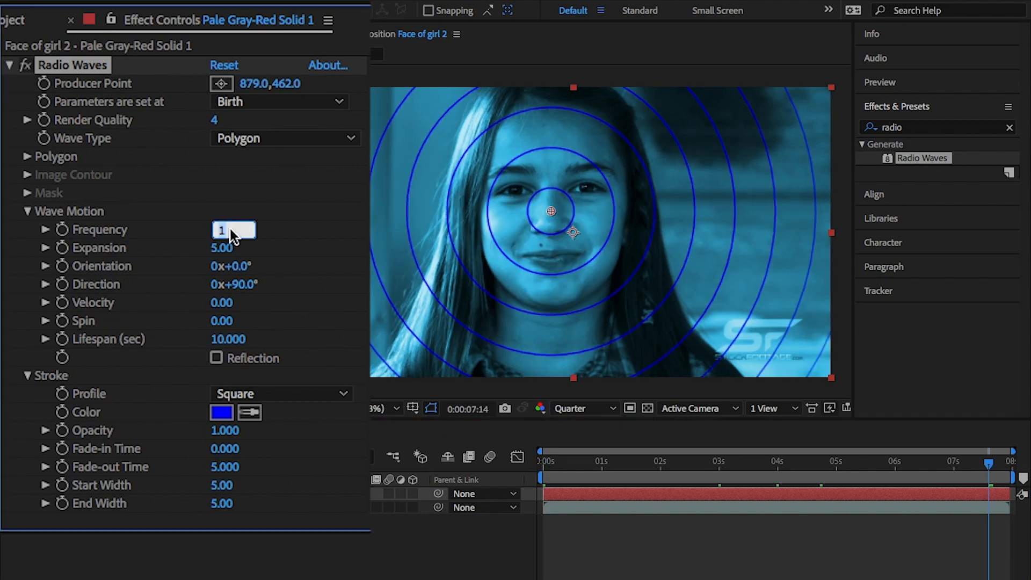
{"action": "type", "text": "65"}
{"action": "key", "text": "Return"}
{"action": "left_click", "coordinate": [230, 230]}
{"action": "type", "text": "0.60"}
{"action": "key", "text": "Return"}
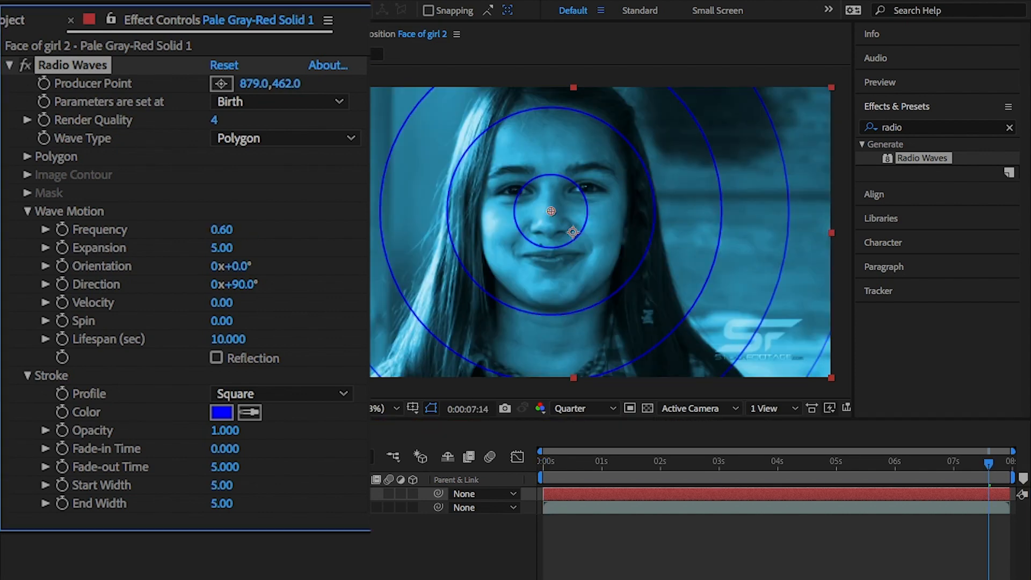
{"action": "mouse_move", "coordinate": [222, 249]}
{"action": "left_mouse_down"}
{"action": "mouse_move", "coordinate": [306, 248]}
{"action": "mouse_move", "coordinate": [237, 249]}
{"action": "left_mouse_up"}
{"action": "key", "text": "Return"}
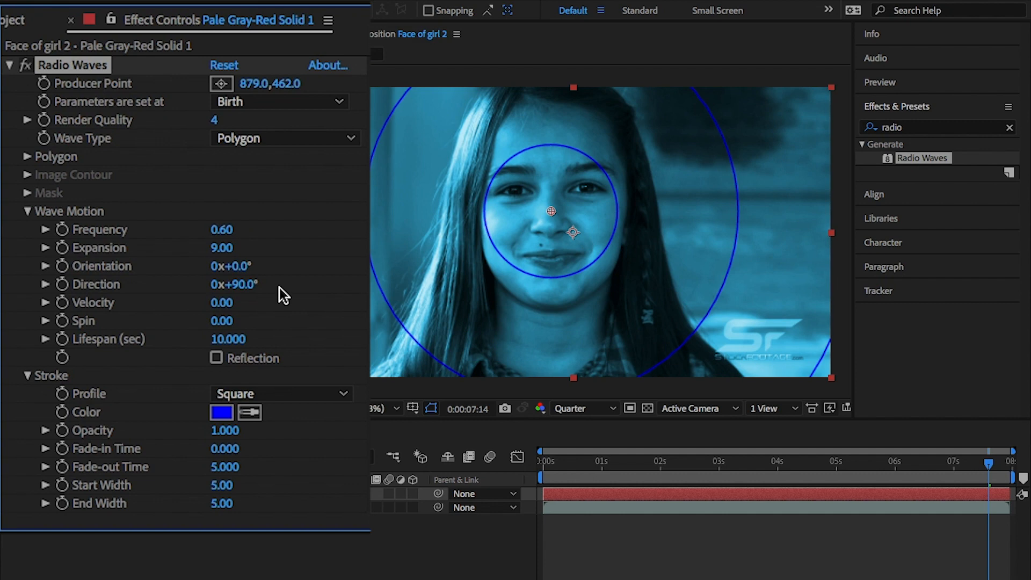
Change the Radio Waves stroke colour to a muted red.
{"action": "left_click", "coordinate": [221, 412]}
{"action": "left_click", "coordinate": [239, 278]}
{"action": "left_click", "coordinate": [196, 315]}
{"action": "left_click", "coordinate": [404, 189]}
Set the wave stroke's start width to 100 and end width to 1, and reduce the wave expansion to 5.40.
{"action": "left_click", "coordinate": [222, 485]}
{"action": "type", "text": "100"}
{"action": "key", "text": "Return"}
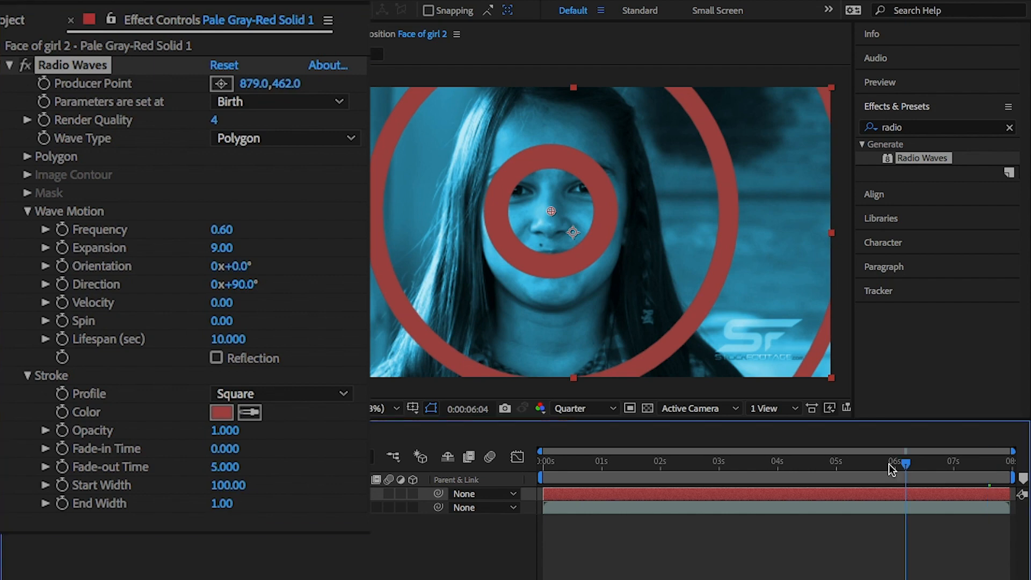
{"action": "left_click_drag", "start_coordinate": [221, 248], "coordinate": [182, 248]}
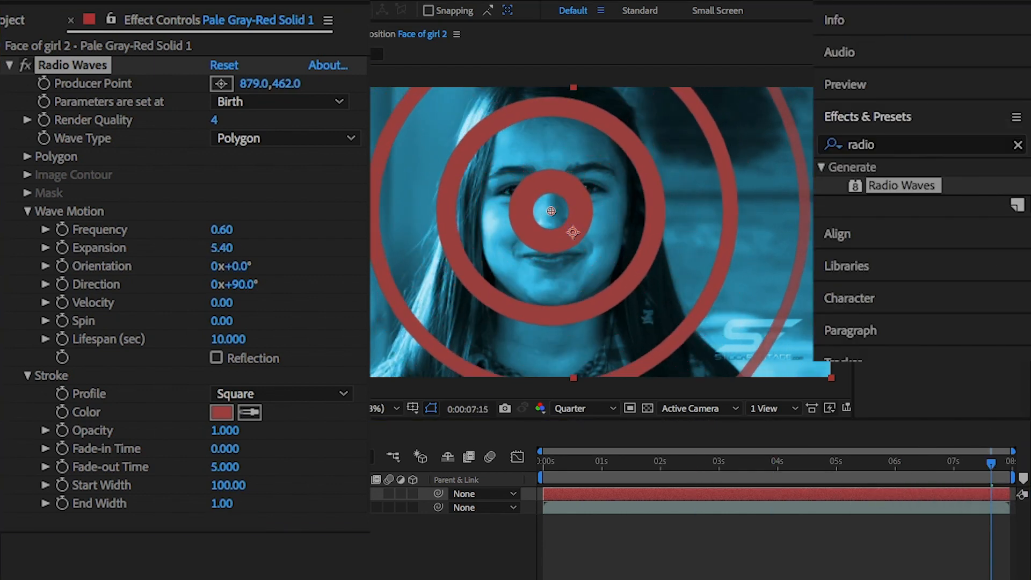
Apply Fast Blur (Legacy) to the solid with a blurriness of 57 and Repeat Edge Pixels enabled.
{"action": "left_click", "coordinate": [1018, 145]}
{"action": "type", "text": "fast blur"}
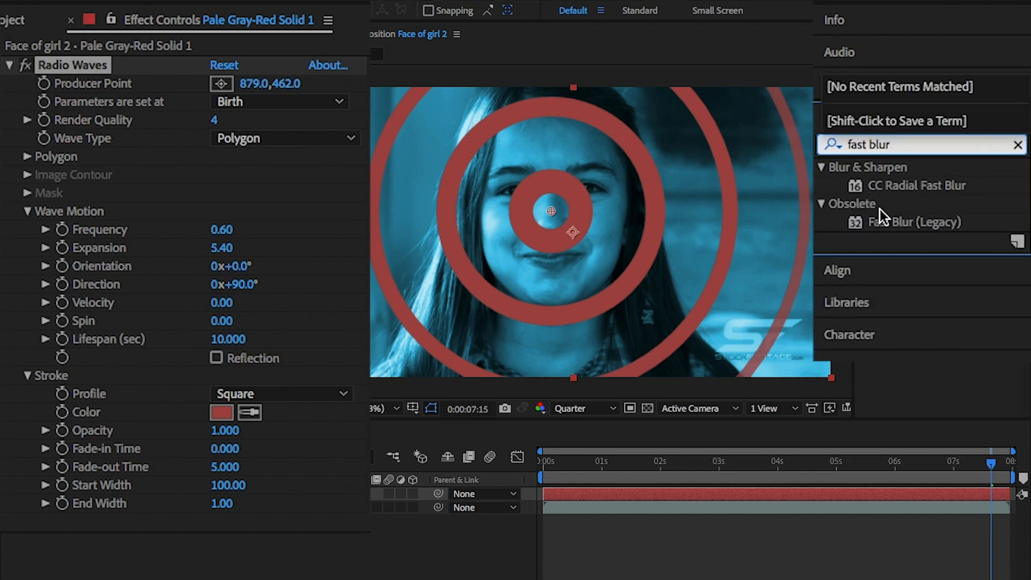
{"action": "left_click_drag", "start_coordinate": [881, 215], "coordinate": [725, 494]}
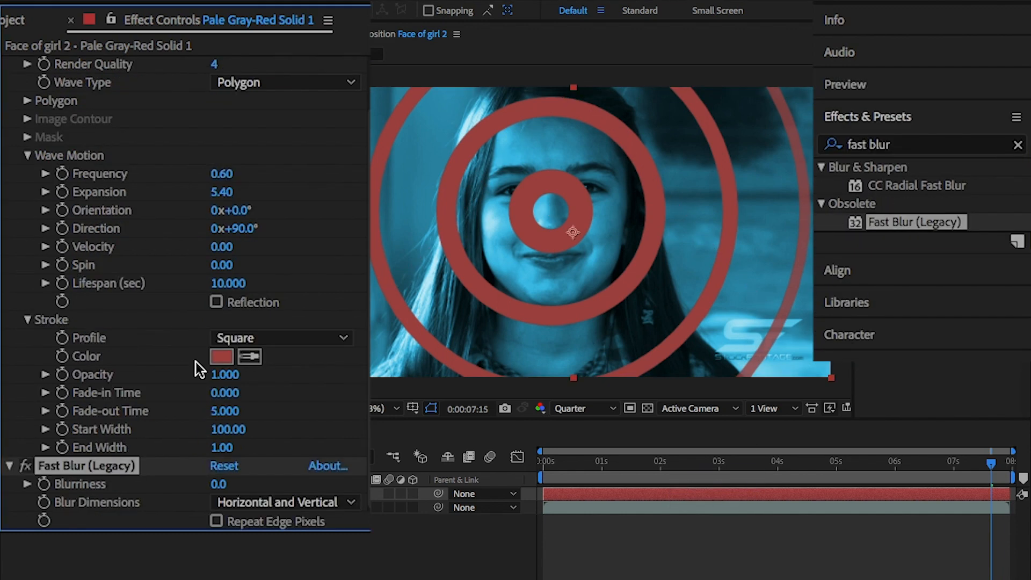
{"action": "left_click", "coordinate": [217, 522]}
{"action": "left_click_drag", "start_coordinate": [220, 484], "coordinate": [343, 493]}
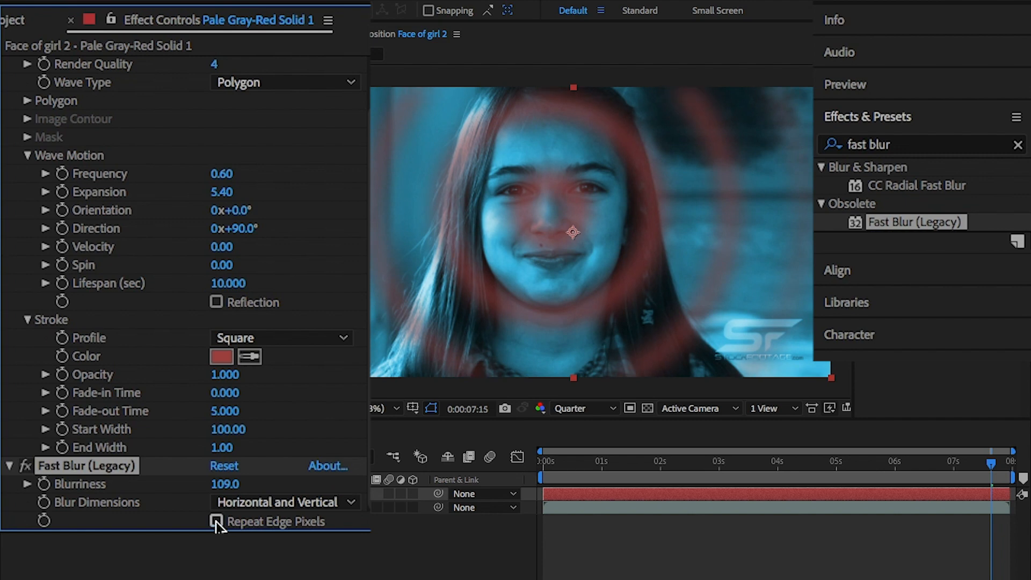
{"action": "left_click_drag", "start_coordinate": [225, 483], "coordinate": [177, 481]}
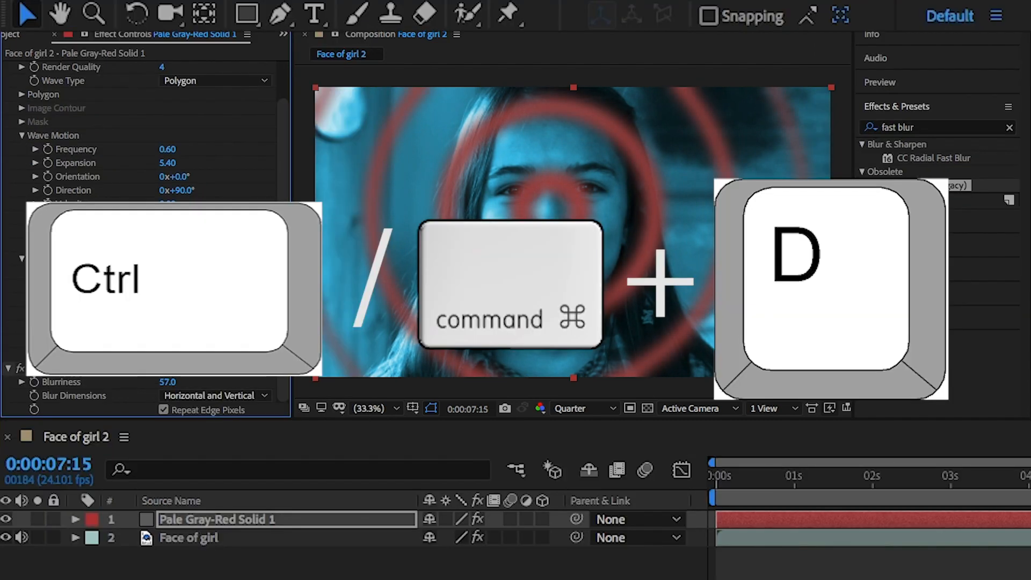
Duplicate the Face of girl layer and place the copy above the solid.
{"action": "left_click", "coordinate": [276, 540]}
{"action": "key", "text": "ctrl+d"}
{"action": "left_click_drag", "start_coordinate": [276, 540], "coordinate": [271, 516]}
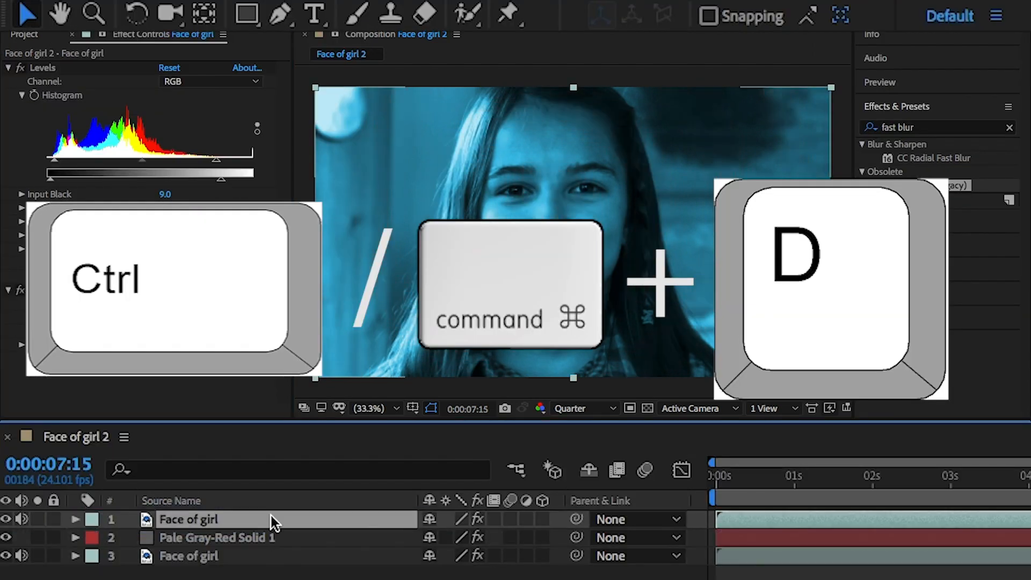
Draw a closed Pen tool mask around the girl's face on the top Face of girl layer.
{"action": "key", "text": "g"}
{"action": "left_click", "coordinate": [490, 87]}
{"action": "left_click_drag", "start_coordinate": [454, 149], "coordinate": [445, 178]}
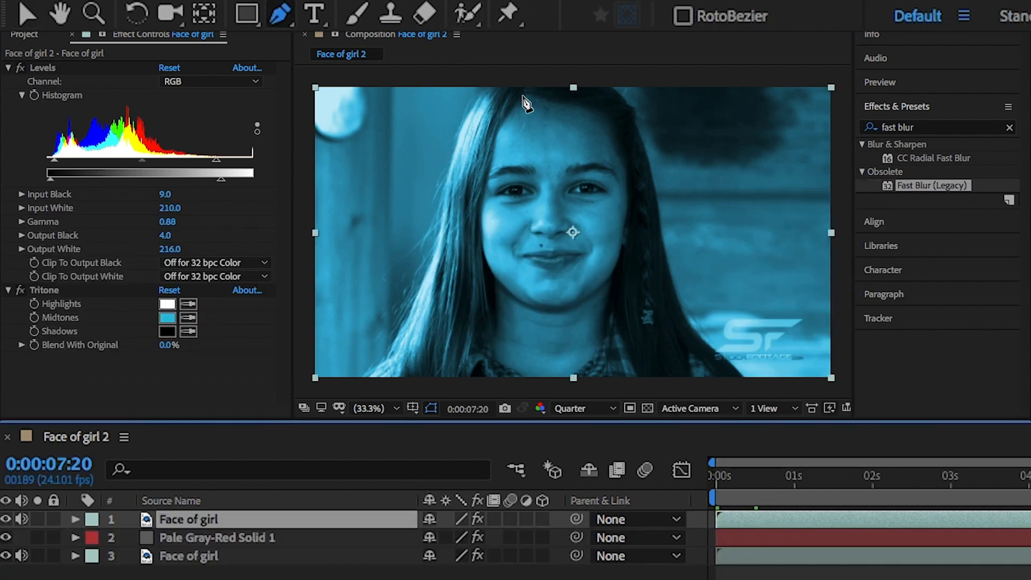
{"action": "left_click", "coordinate": [522, 95]}
{"action": "left_click", "coordinate": [499, 132]}
{"action": "left_click", "coordinate": [479, 205]}
{"action": "left_click_drag", "start_coordinate": [489, 267], "coordinate": [497, 280]}
{"action": "left_click_drag", "start_coordinate": [545, 313], "coordinate": [560, 314]}
{"action": "left_click_drag", "start_coordinate": [613, 276], "coordinate": [616, 264]}
{"action": "left_click_drag", "start_coordinate": [629, 206], "coordinate": [629, 200]}
{"action": "left_click", "coordinate": [624, 170]}
{"action": "left_click", "coordinate": [615, 141]}
{"action": "left_click", "coordinate": [605, 115]}
{"action": "left_click", "coordinate": [551, 101]}
{"action": "left_click", "coordinate": [522, 96]}
Hide the mask outline in the composition view and increase the face mask's feather.
{"action": "left_click", "coordinate": [430, 409]}
{"action": "key", "text": "f"}
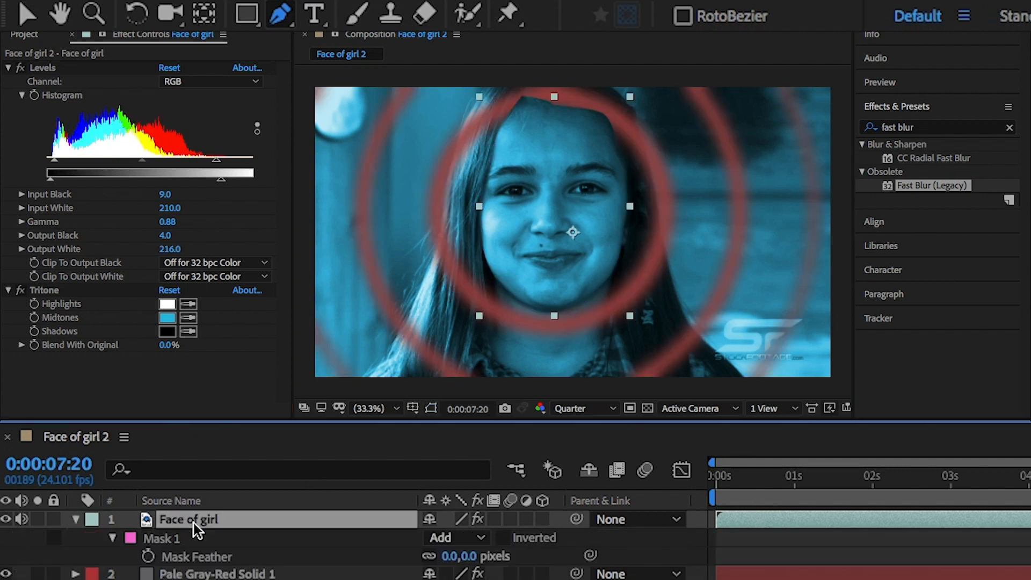
{"action": "left_click_drag", "start_coordinate": [459, 556], "coordinate": [585, 557]}
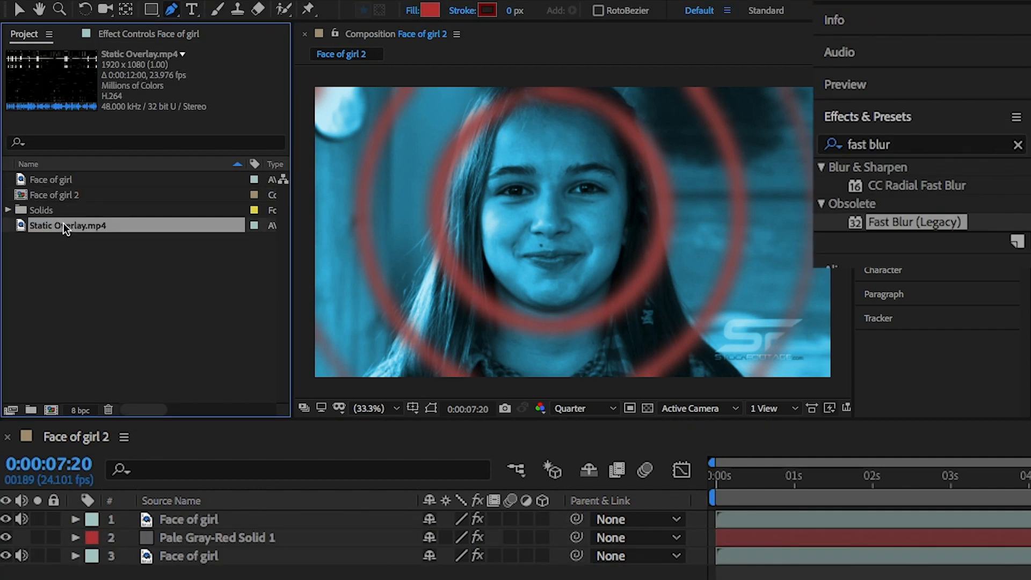
Add Static Overlay.mp4 as the top layer of the composition and set its blending mode to Screen.
{"action": "left_click_drag", "start_coordinate": [64, 226], "coordinate": [185, 515]}
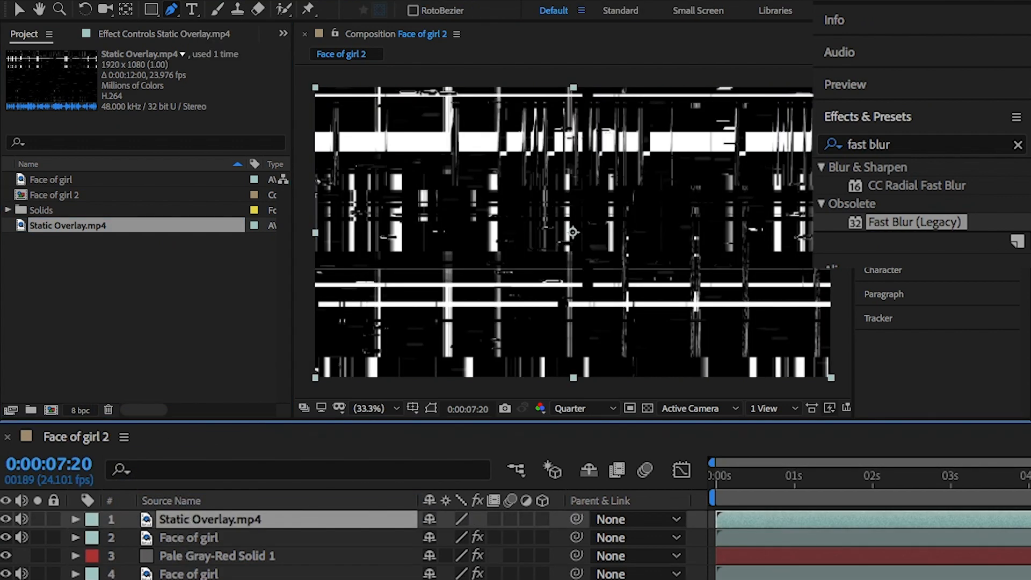
{"action": "key", "text": "F4"}
{"action": "left_click", "coordinate": [482, 522]}
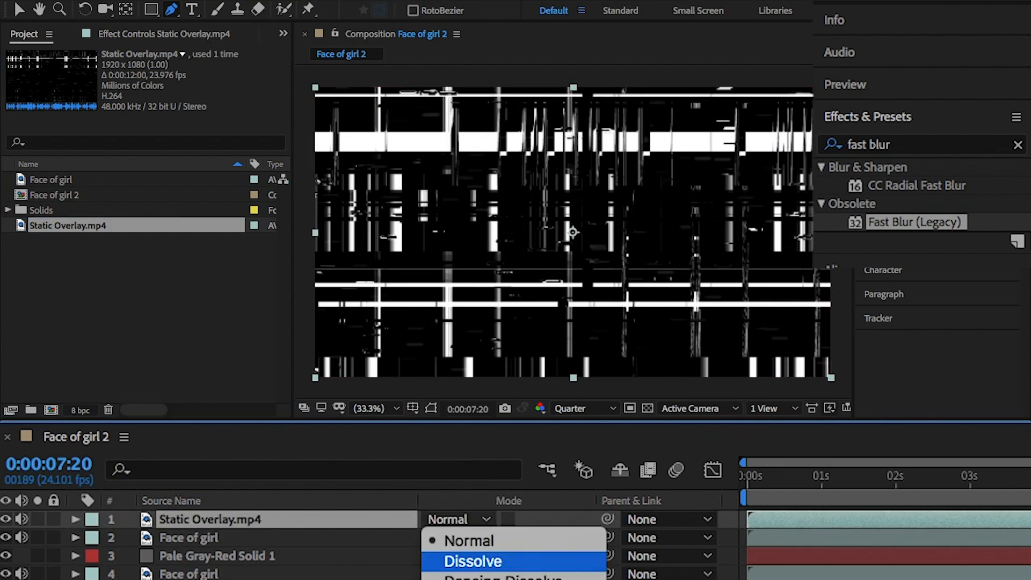
{"action": "left_click", "coordinate": [493, 445]}
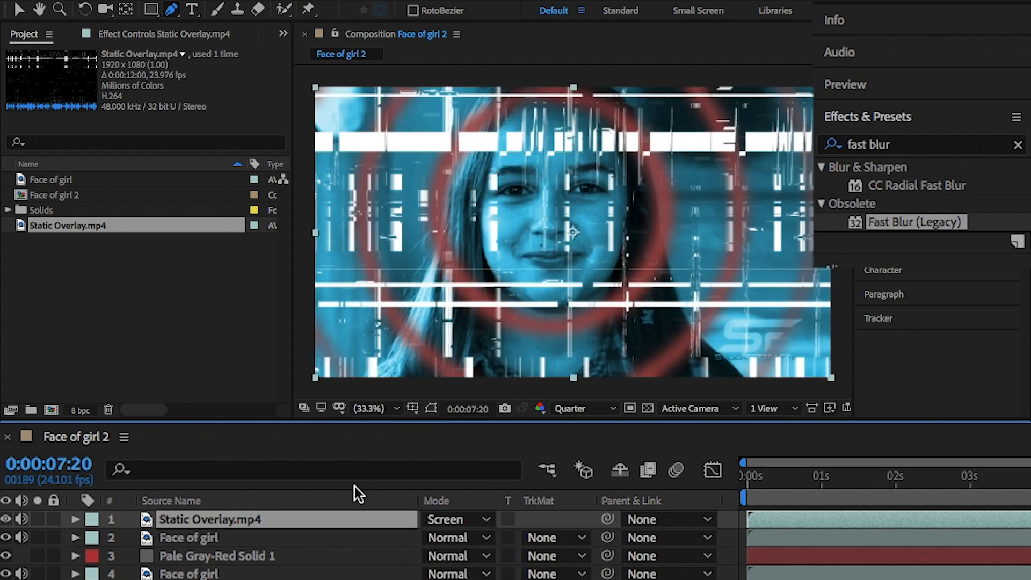
Duplicate the static overlay layer, rotate the copy 180° and shift it earlier in time.
{"action": "key", "text": "ctrl+d"}
{"action": "key", "text": "r"}
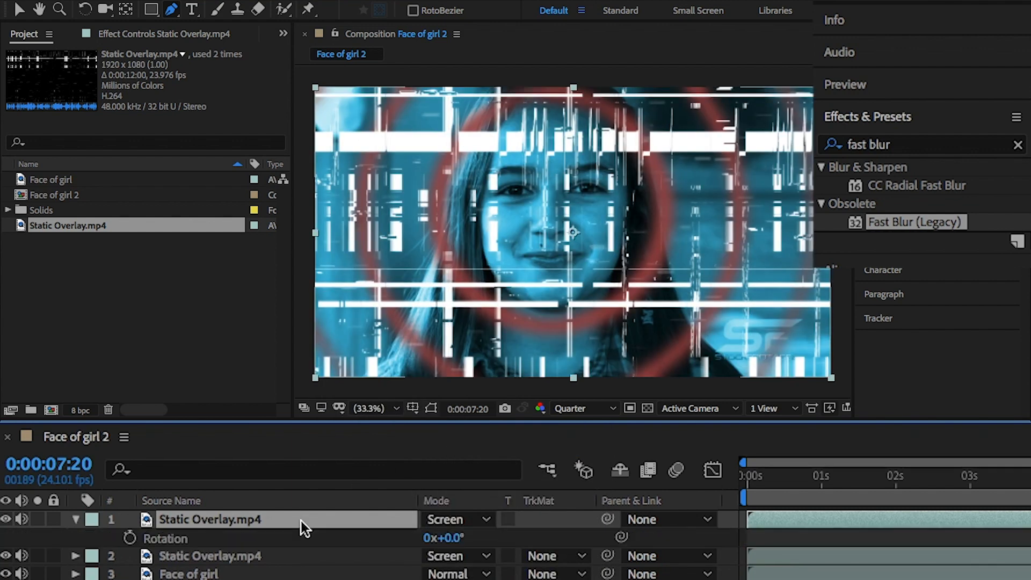
{"action": "left_click", "coordinate": [459, 538]}
{"action": "type", "text": "180"}
{"action": "key", "text": "Return"}
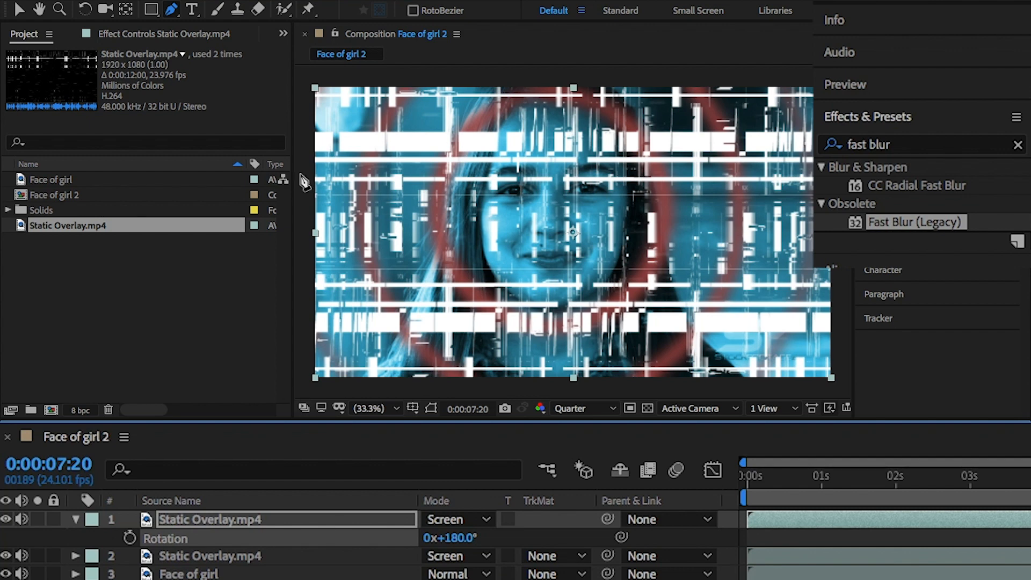
{"action": "left_click_drag", "start_coordinate": [917, 519], "coordinate": [874, 507]}
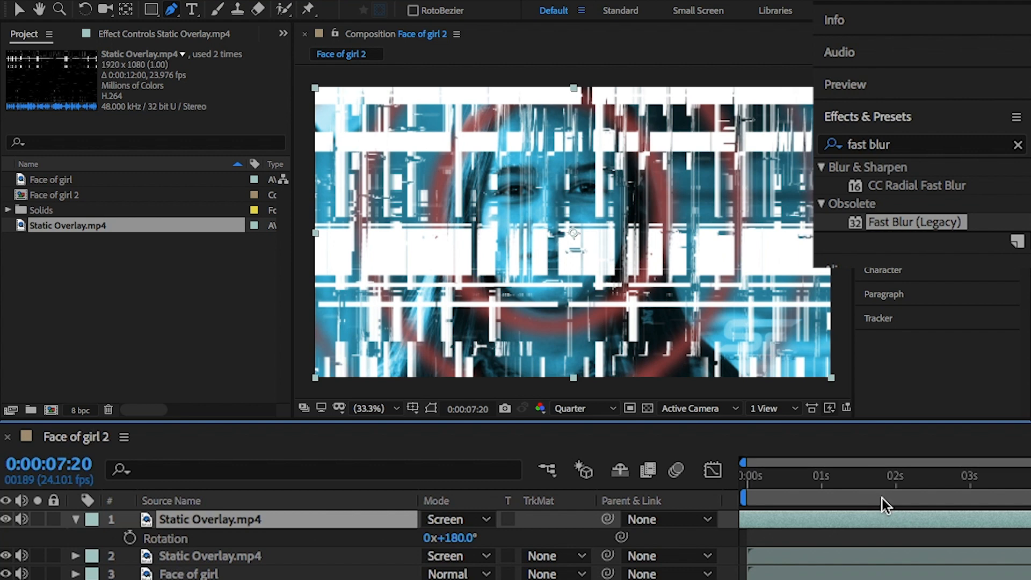
Apply the Invert effect to the top static overlay with Blend With Original at 22%.
{"action": "left_click", "coordinate": [1018, 144]}
{"action": "type", "text": "inver"}
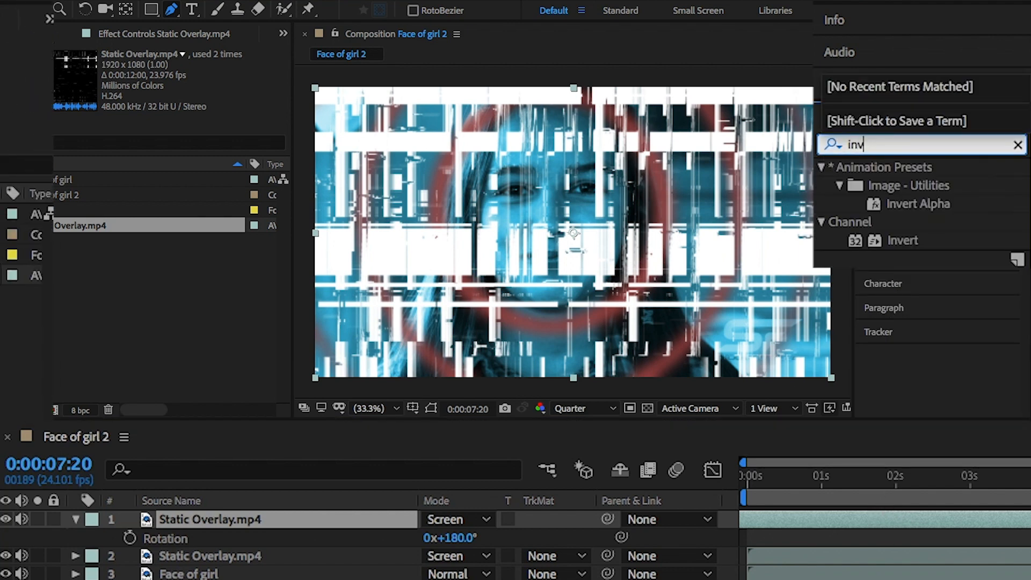
{"action": "double_click", "coordinate": [908, 240]}
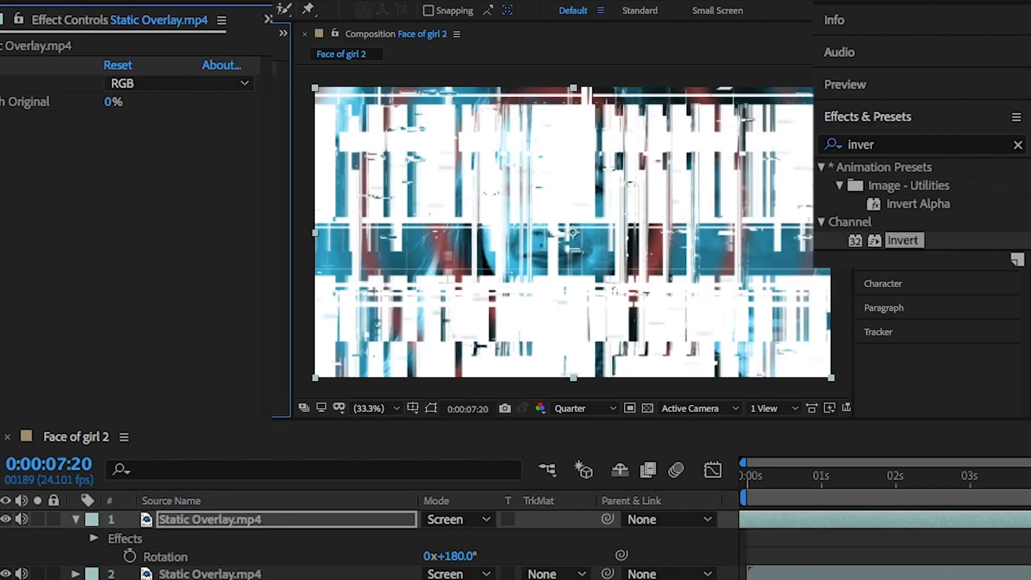
{"action": "left_click_drag", "start_coordinate": [221, 102], "coordinate": [244, 110]}
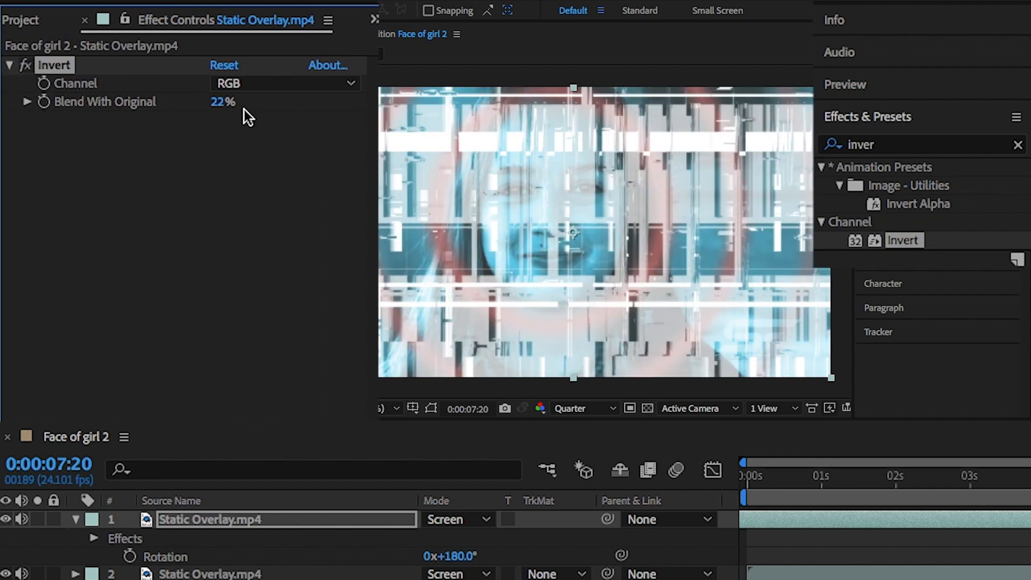
{"action": "left_click", "coordinate": [76, 519]}
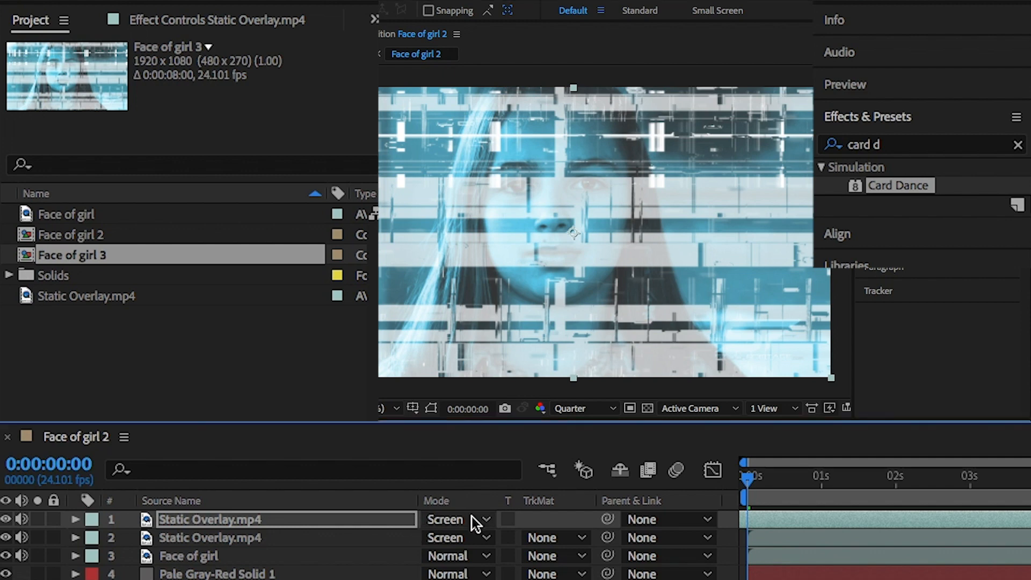
Set the top static overlay's blending mode to Multiply and lower the opacity of both overlays to 8%.
{"action": "left_click", "coordinate": [472, 519]}
{"action": "left_click", "coordinate": [446, 572]}
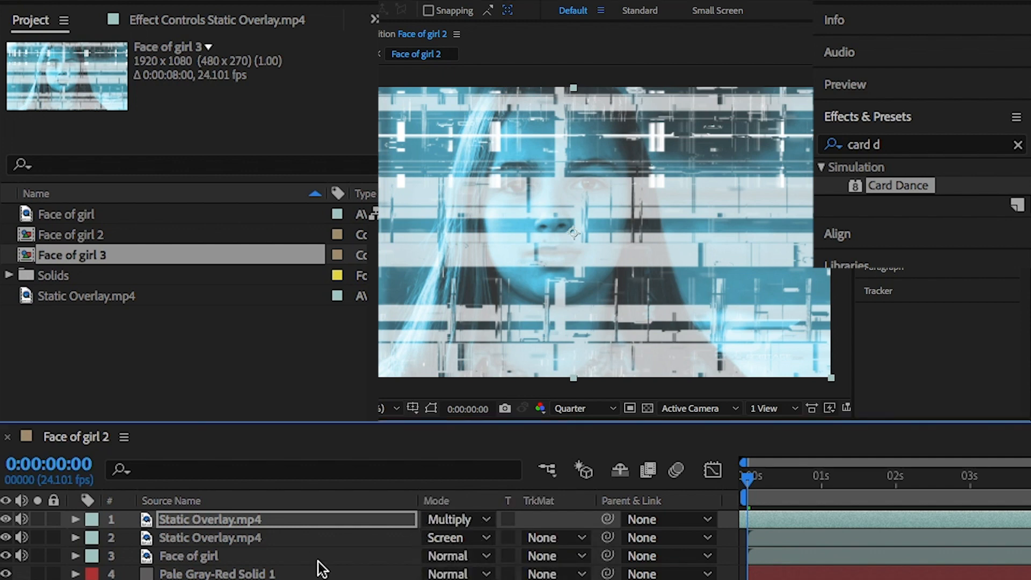
{"action": "left_click", "coordinate": [317, 539], "text": "shift"}
{"action": "key", "text": "t"}
{"action": "left_click", "coordinate": [440, 574]}
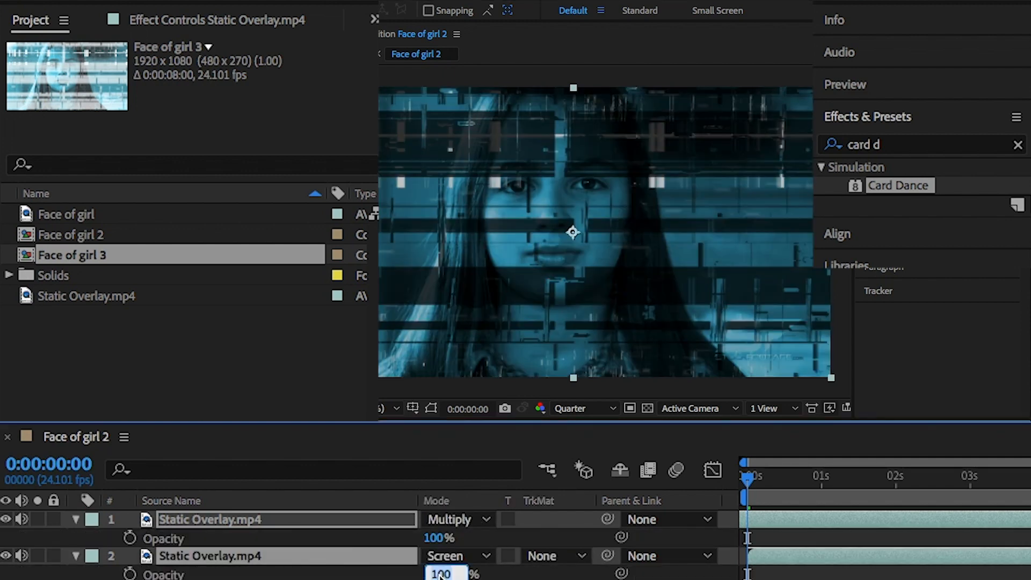
{"action": "type", "text": "5"}
{"action": "key", "text": "Return"}
{"action": "left_click_drag", "start_coordinate": [434, 574], "coordinate": [429, 576]}
{"action": "left_click", "coordinate": [429, 539]}
{"action": "type", "text": "8"}
{"action": "key", "text": "Return"}
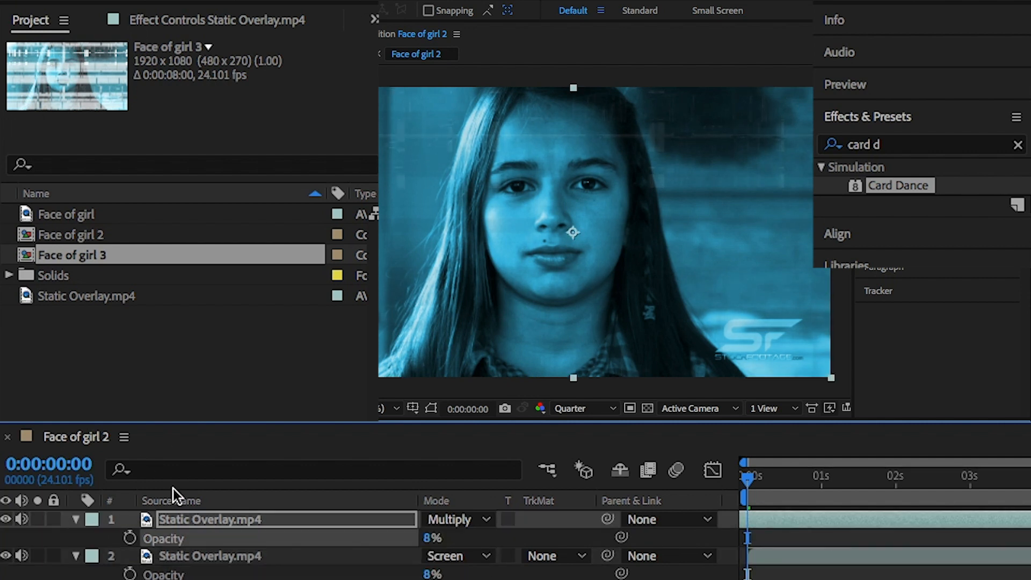
Collapse both static overlay layers and create a new composition containing the Face of girl 2 composition.
{"action": "left_click", "coordinate": [76, 519]}
{"action": "left_click", "coordinate": [76, 538]}
{"action": "left_click", "coordinate": [72, 237]}
{"action": "left_click_drag", "start_coordinate": [79, 151], "coordinate": [73, 468]}
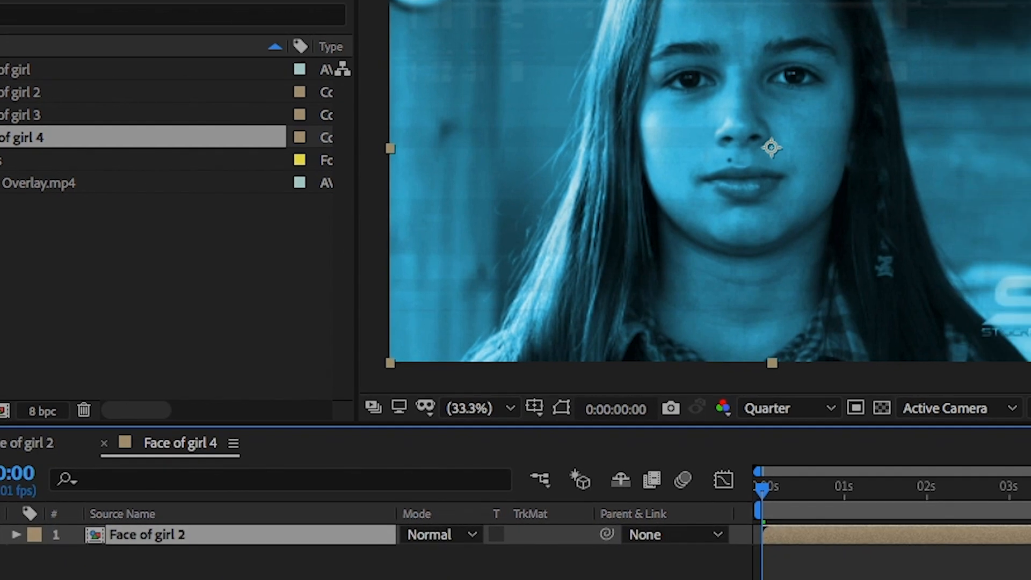
Add a one-node camera with the 35mm preset to the Face of girl 4 composition.
{"action": "right_click", "coordinate": [135, 462]}
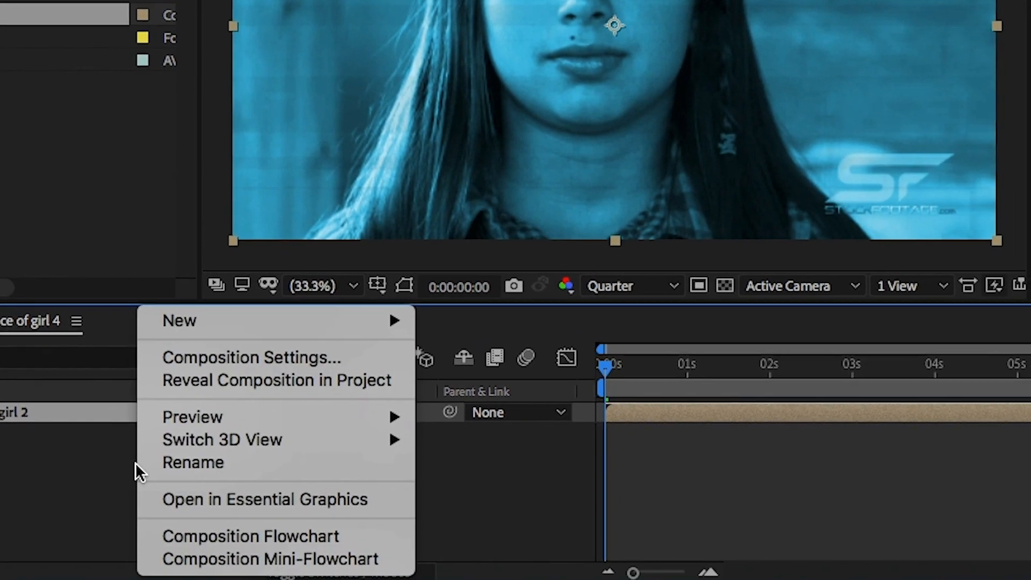
{"action": "mouse_move", "coordinate": [311, 318]}
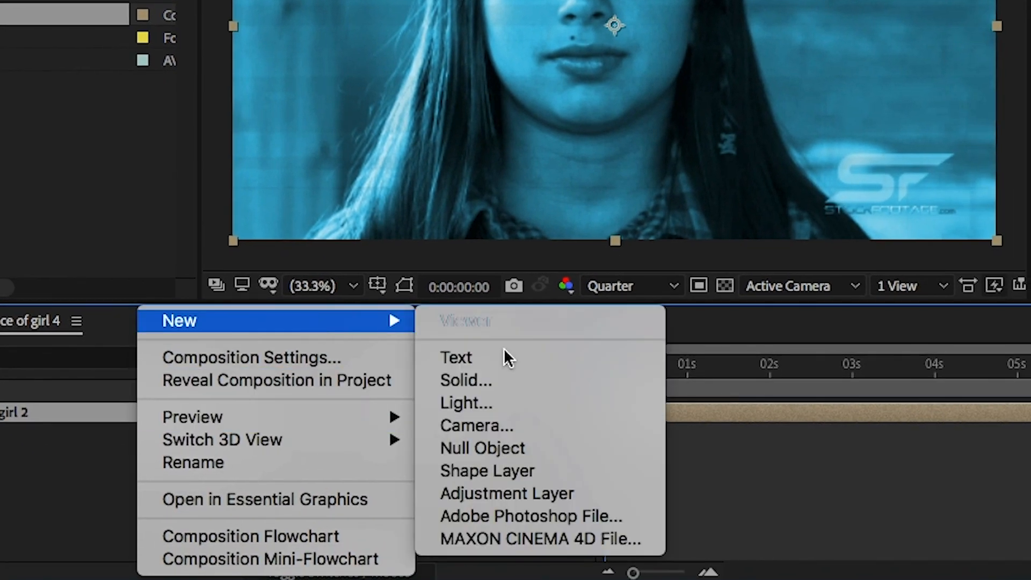
{"action": "left_click", "coordinate": [574, 434]}
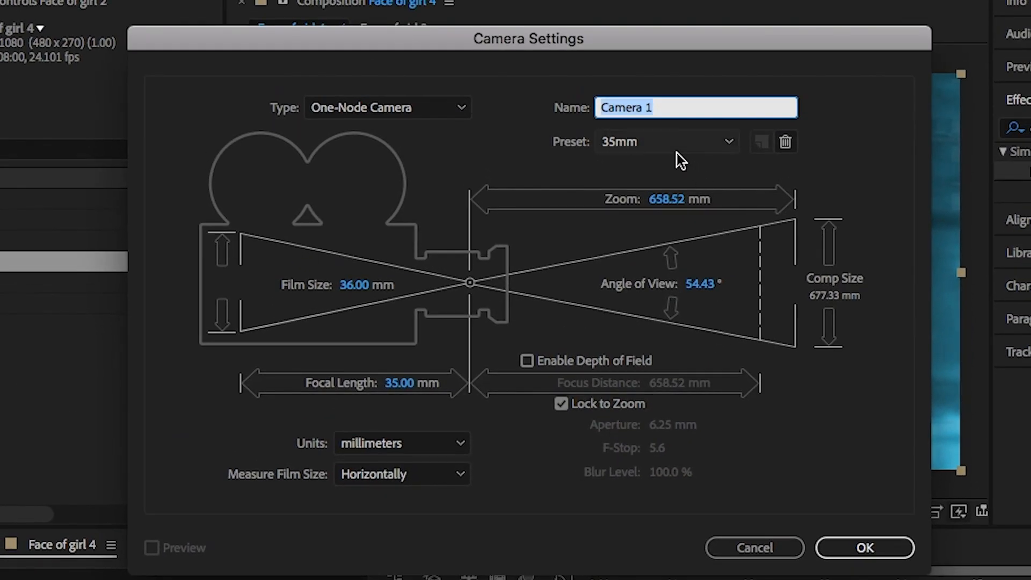
{"action": "left_click", "coordinate": [676, 150]}
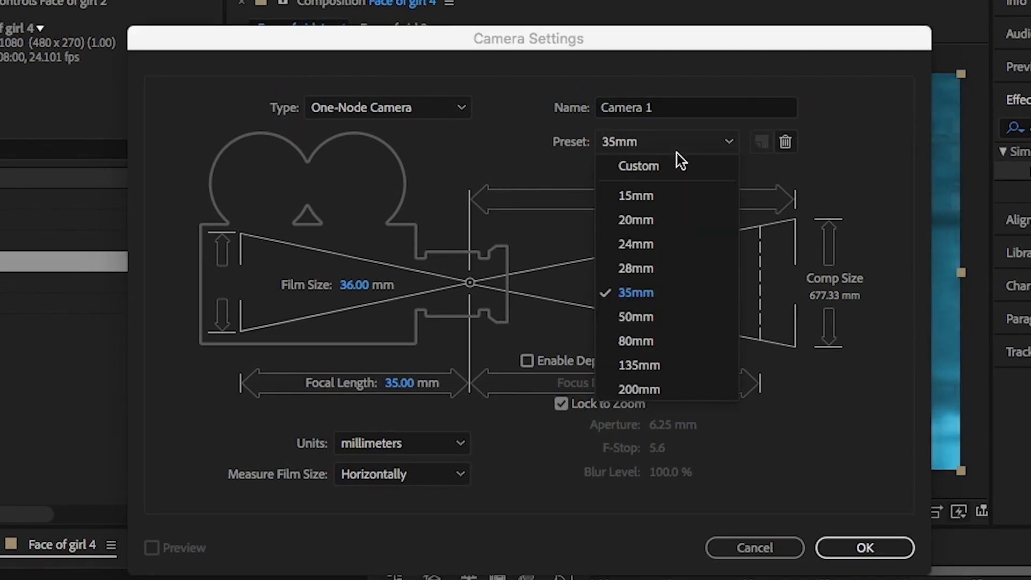
{"action": "left_click", "coordinate": [869, 540]}
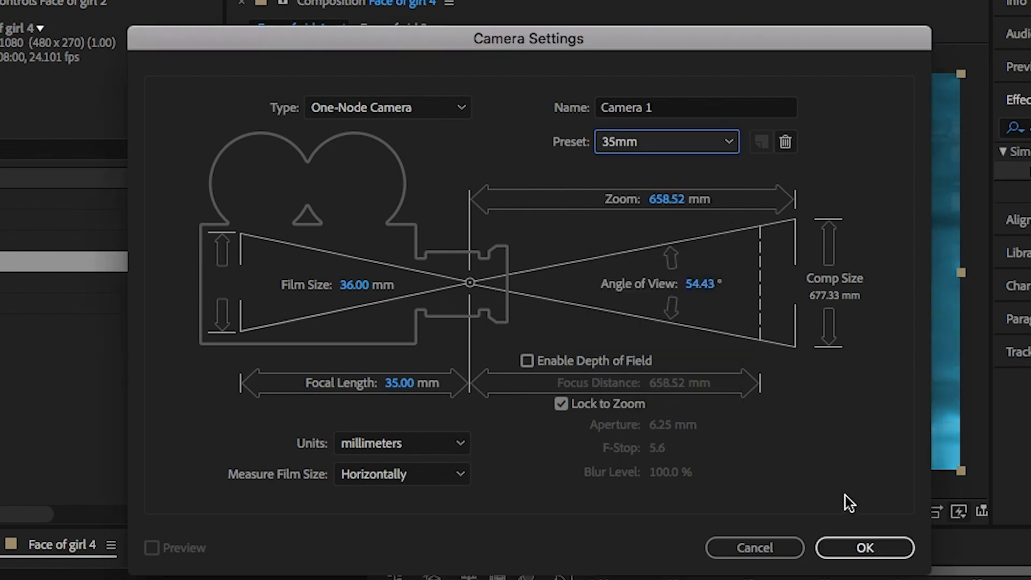
{"action": "left_click", "coordinate": [865, 553]}
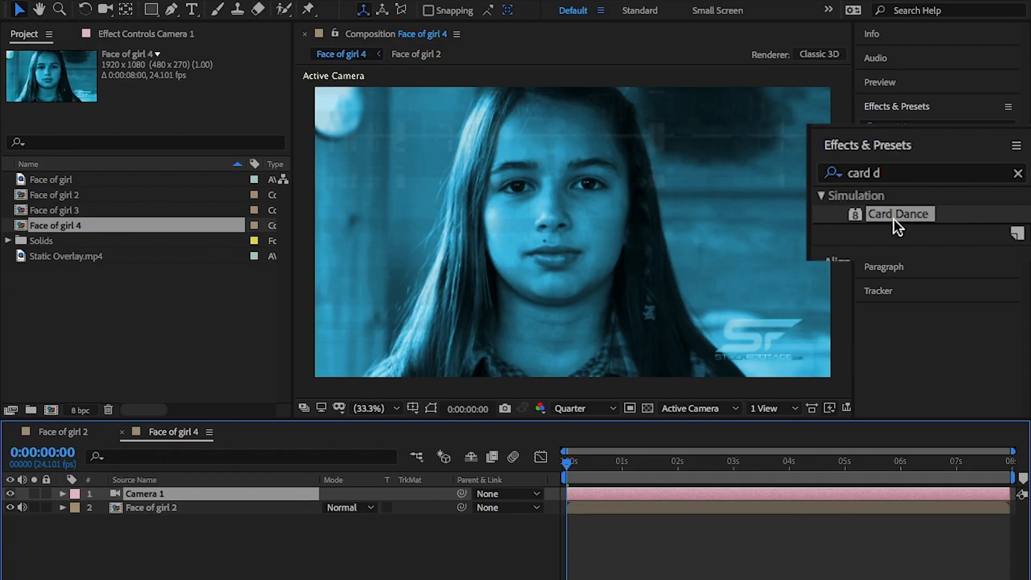
Apply Card Dance to the Face of girl 2 layer and use that layer as Gradient Layer 1 and Gradient Layer 2.
{"action": "left_click_drag", "start_coordinate": [898, 214], "coordinate": [711, 506]}
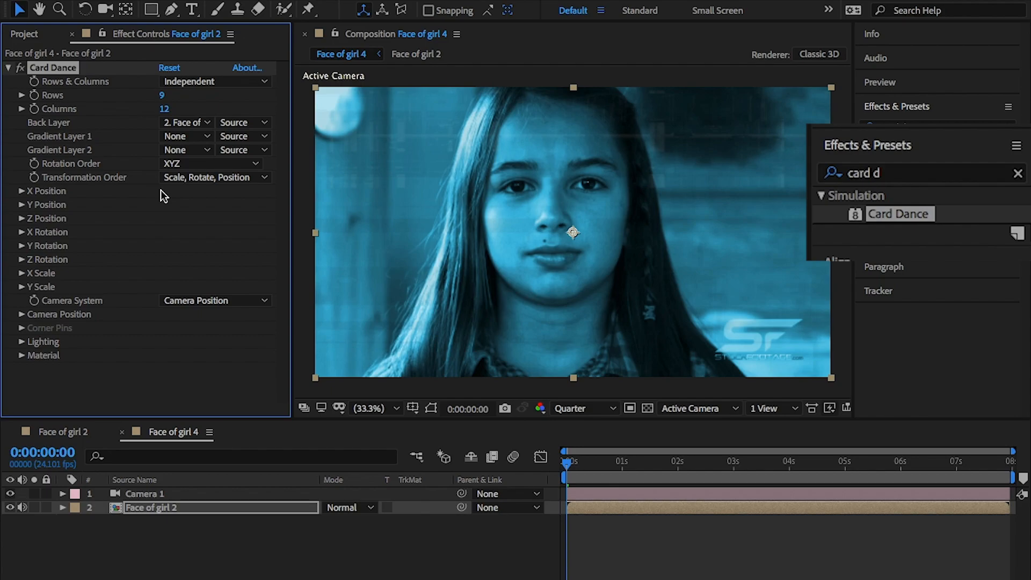
{"action": "left_click", "coordinate": [185, 136]}
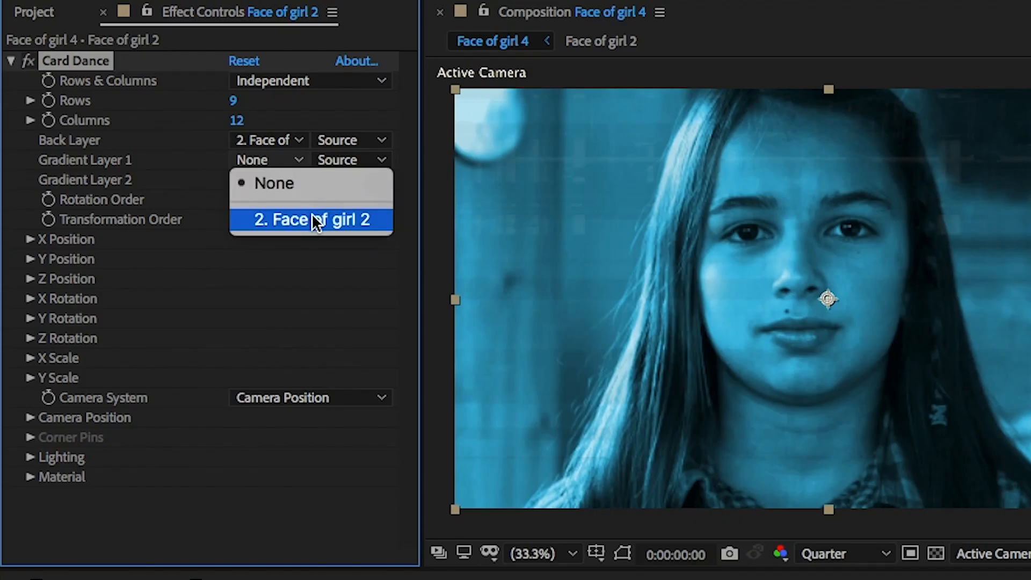
{"action": "left_click", "coordinate": [314, 219]}
{"action": "left_click", "coordinate": [287, 179]}
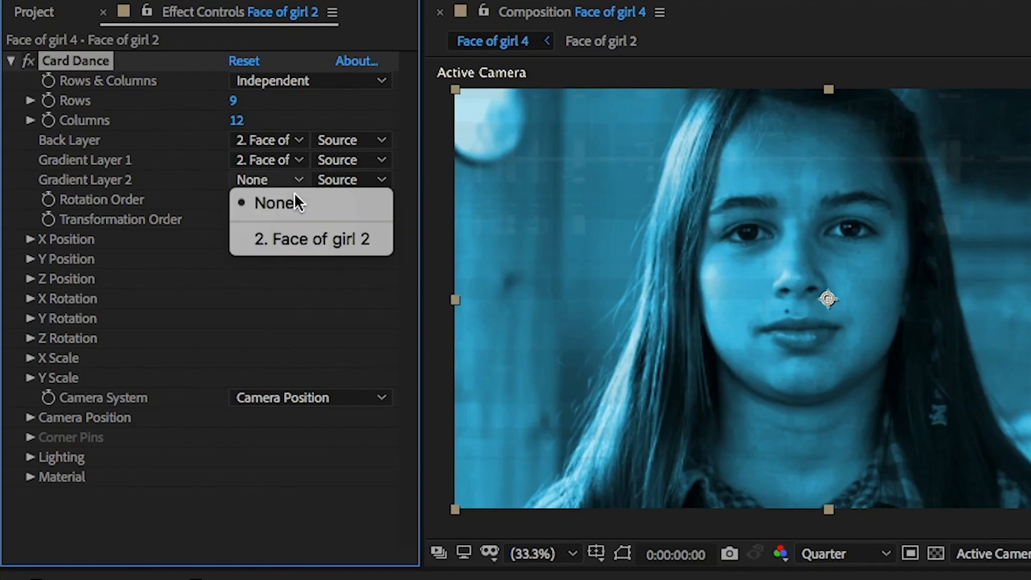
{"action": "left_click", "coordinate": [321, 233]}
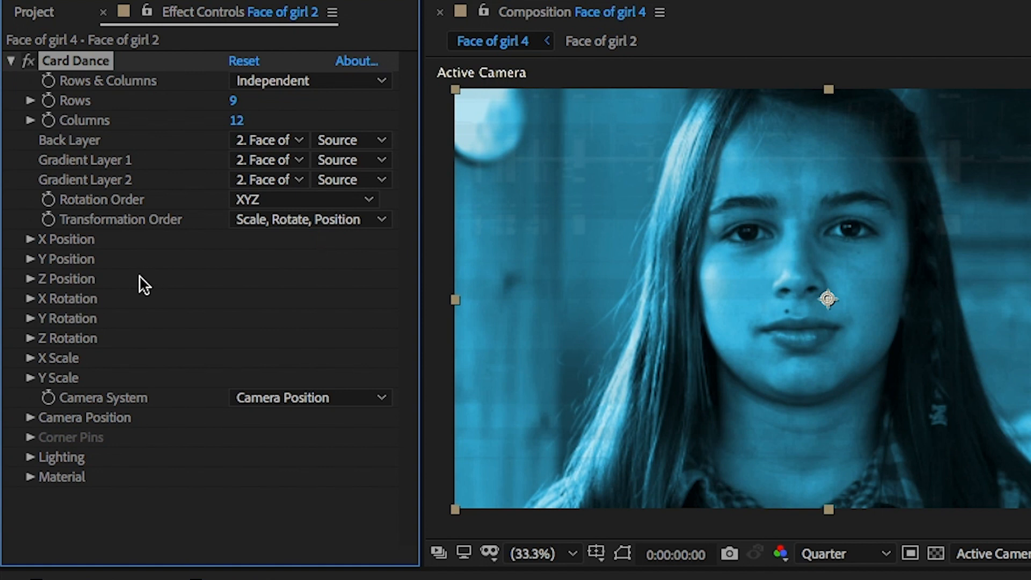
Set the source of Card Dance's Z Position to Intensity 1.
{"action": "left_click", "coordinate": [30, 279]}
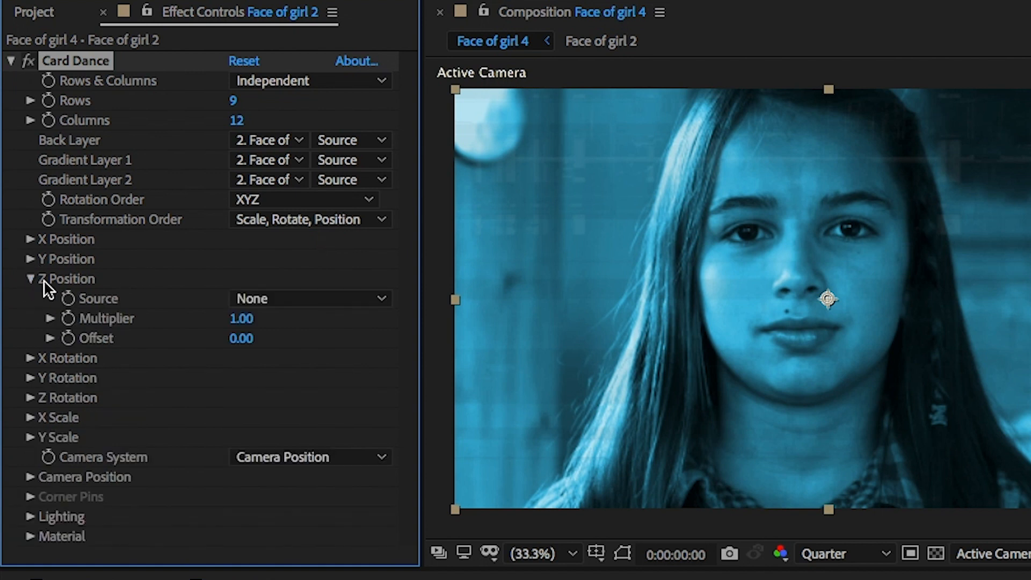
{"action": "left_click", "coordinate": [292, 292]}
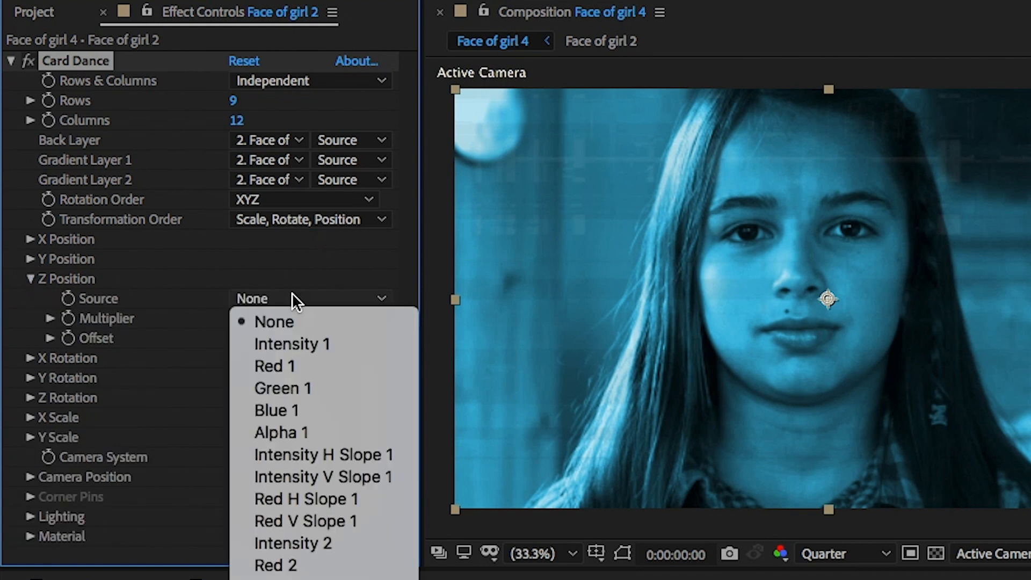
{"action": "left_click", "coordinate": [325, 341]}
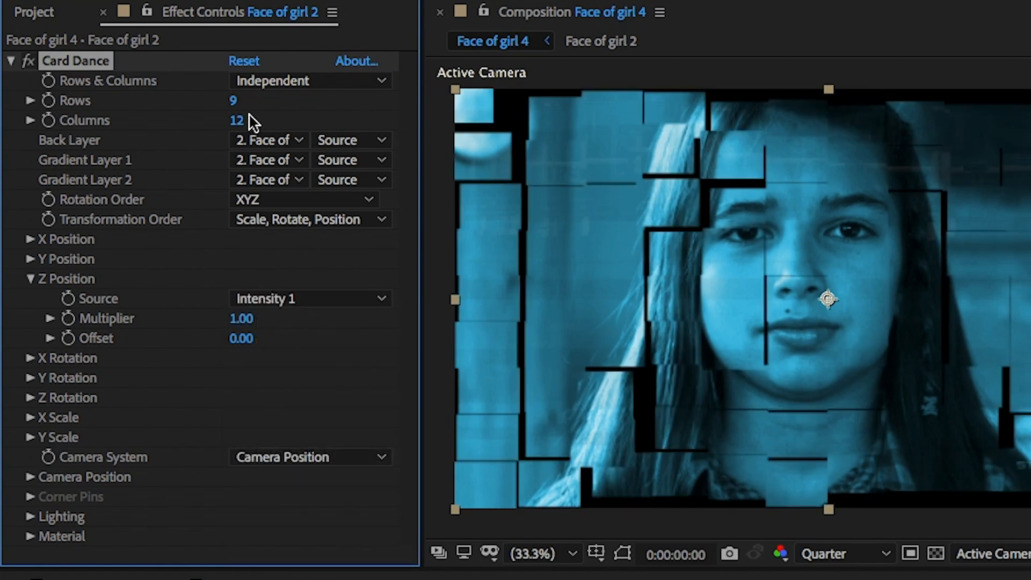
Divide the Card Dance effect into 200 rows and 300 columns.
{"action": "left_click", "coordinate": [233, 101]}
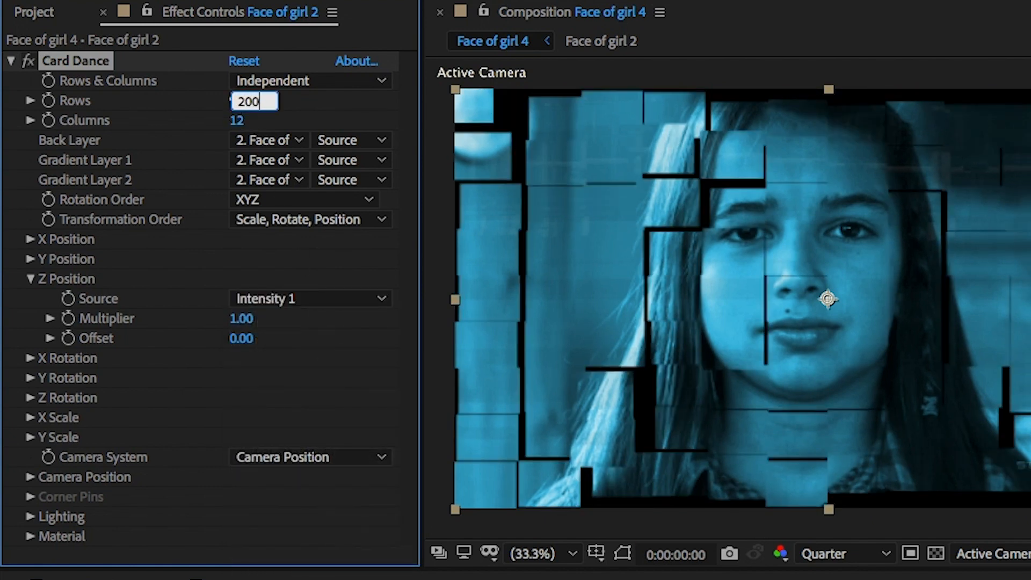
{"action": "type", "text": "200"}
{"action": "key", "text": "Return"}
{"action": "left_click", "coordinate": [244, 118]}
{"action": "type", "text": "3"}
{"action": "type", "text": "00"}
{"action": "key", "text": "Return"}
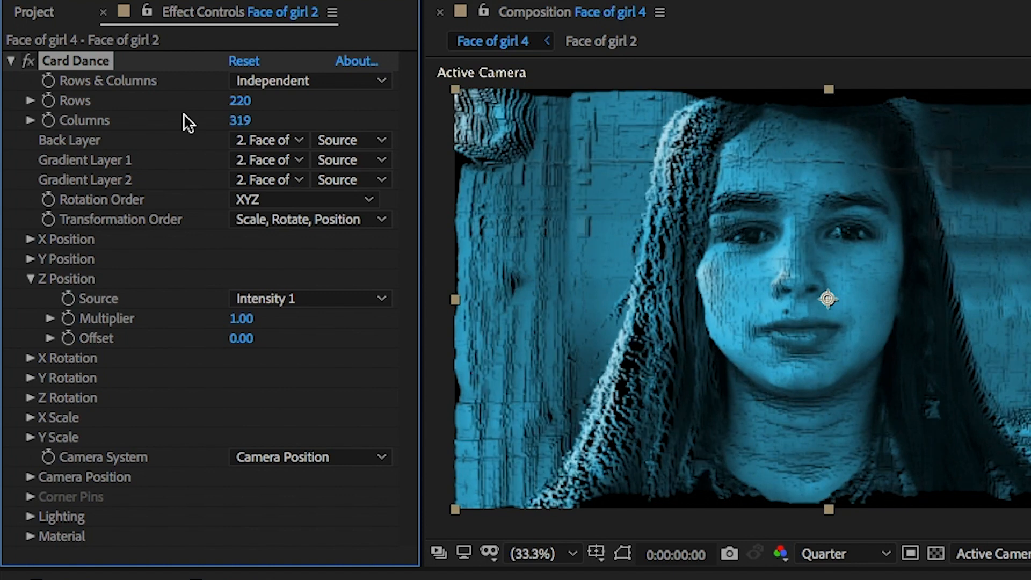
Set Card Dance's Z Position offset to 0.6.
{"action": "left_click", "coordinate": [242, 338]}
{"action": "type", "text": "."}
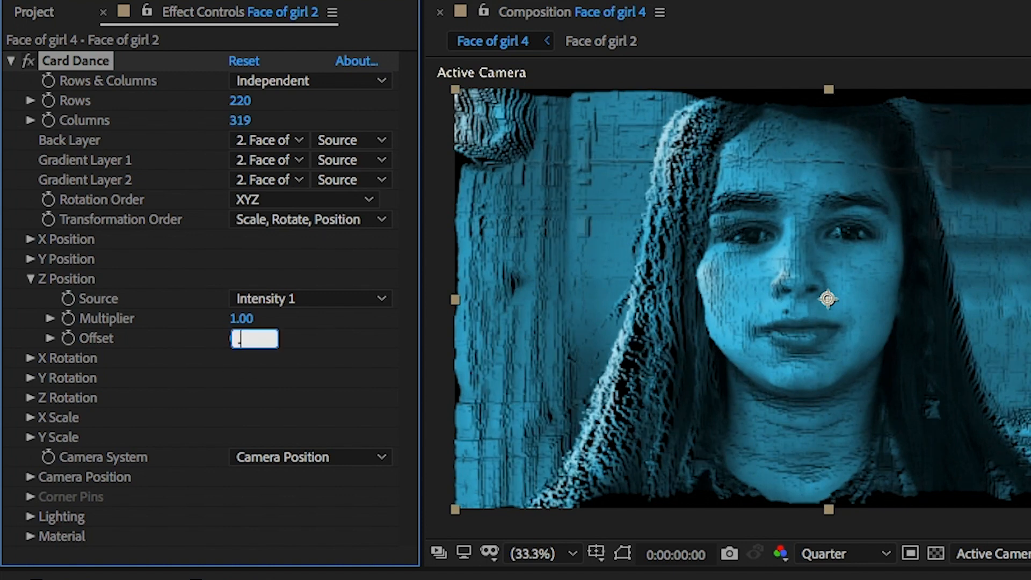
{"action": "type", "text": "6"}
{"action": "key", "text": "Return"}
Set both the X Scale offset and the Y Scale offset of Card Dance to 0.7.
{"action": "left_click", "coordinate": [30, 419]}
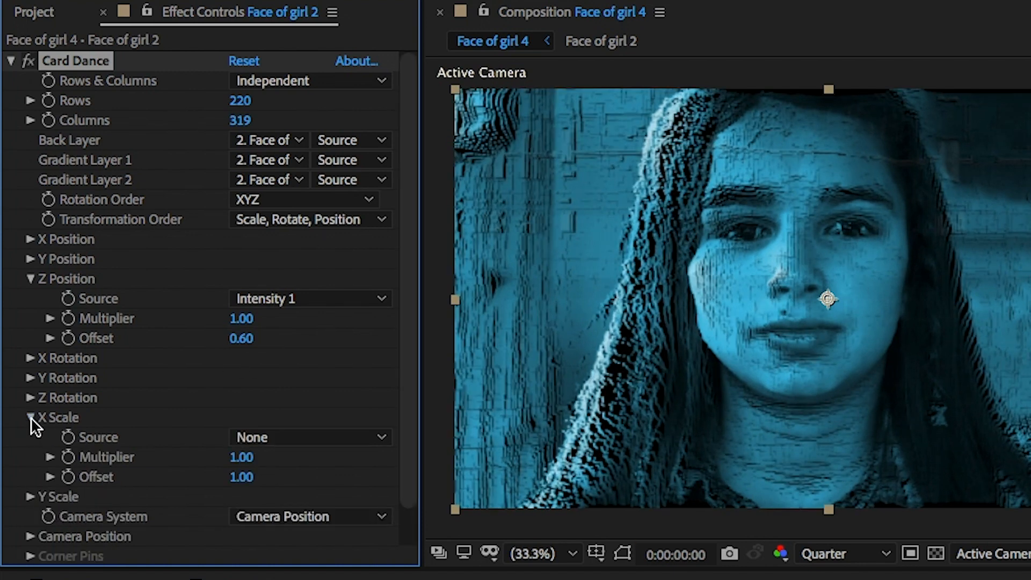
{"action": "scroll", "coordinate": [243, 418], "scroll_direction": "down", "scroll_amount": 2}
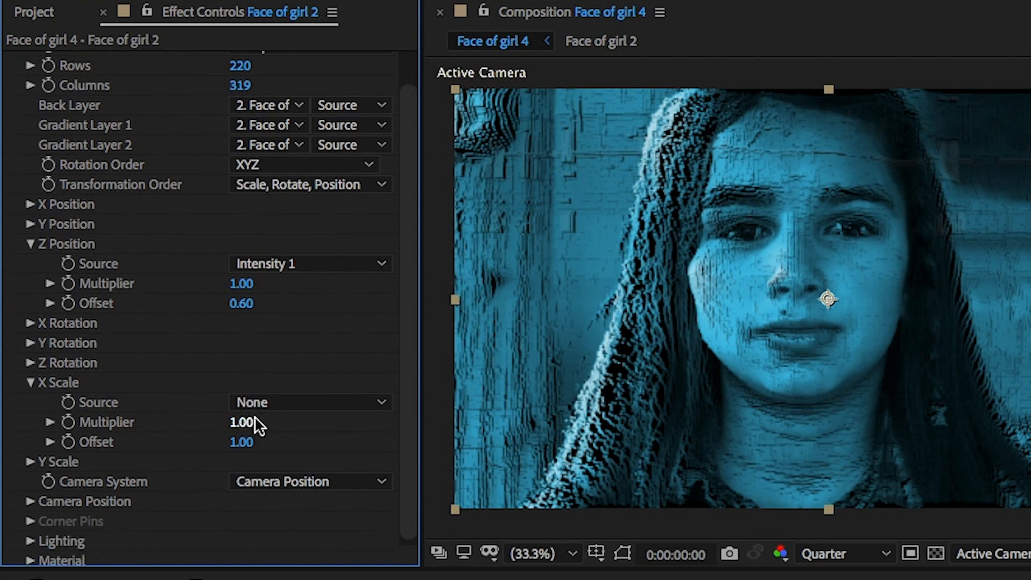
{"action": "left_click", "coordinate": [249, 436]}
{"action": "type", "text": ".7"}
{"action": "key", "text": "Return"}
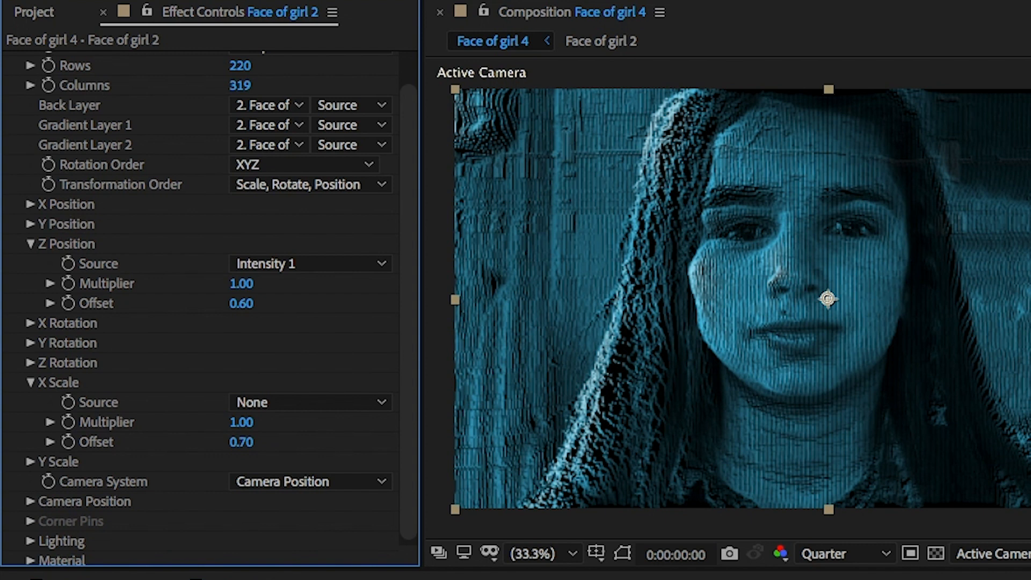
{"action": "scroll", "coordinate": [81, 486], "scroll_direction": "down", "scroll_amount": 1}
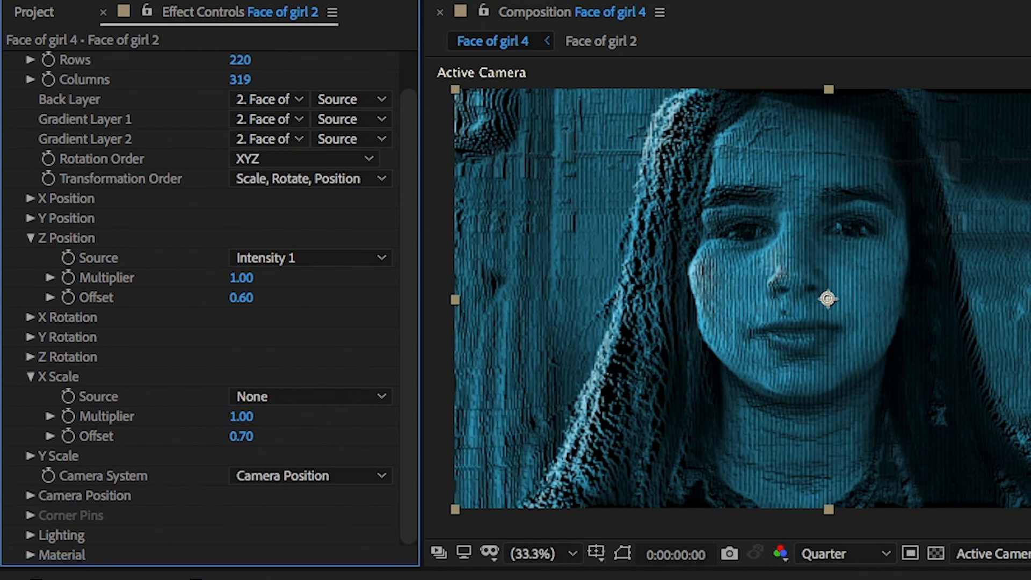
{"action": "left_click", "coordinate": [31, 458]}
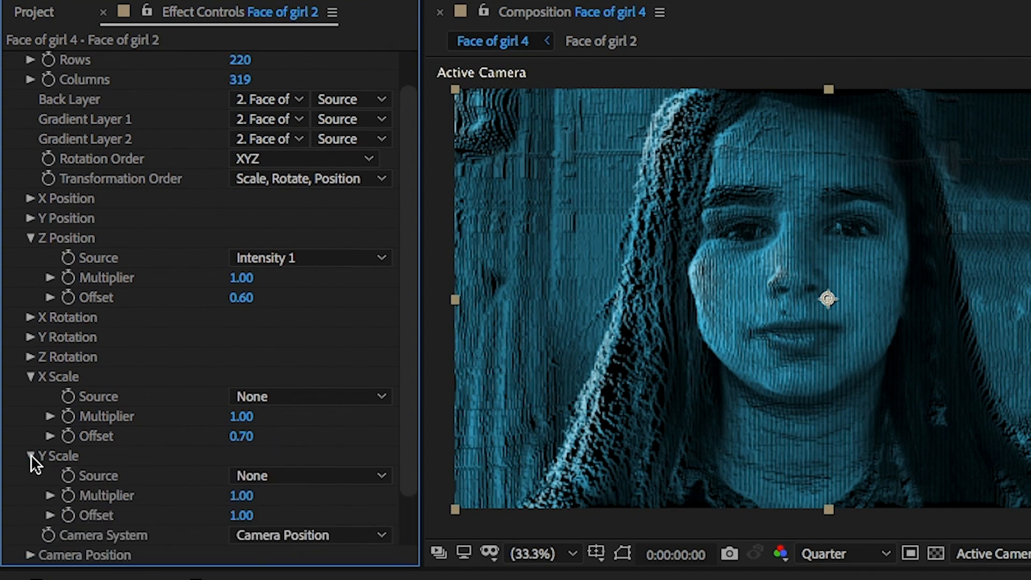
{"action": "left_click", "coordinate": [244, 517]}
{"action": "type", "text": "."}
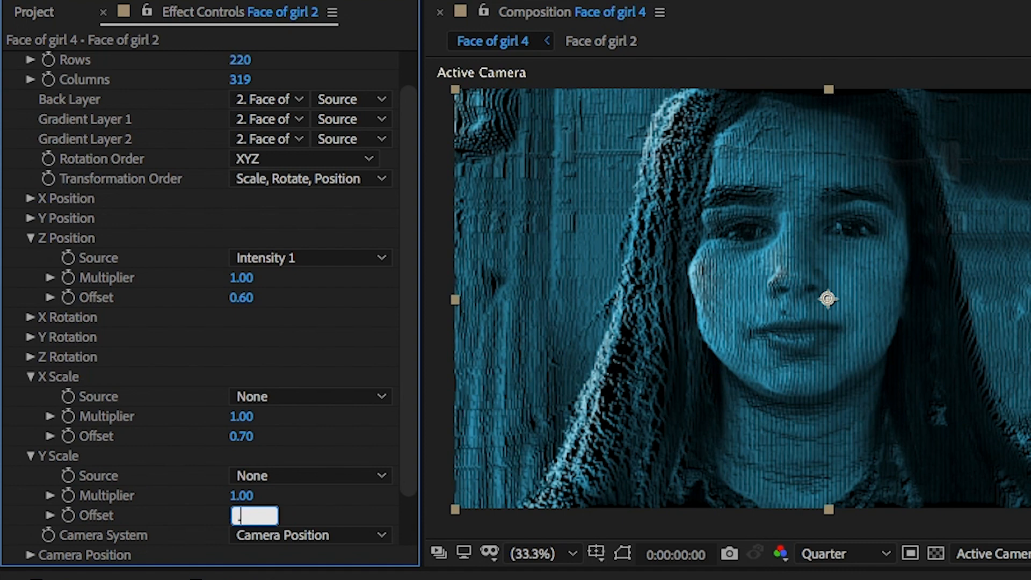
{"action": "type", "text": "7"}
{"action": "key", "text": "Return"}
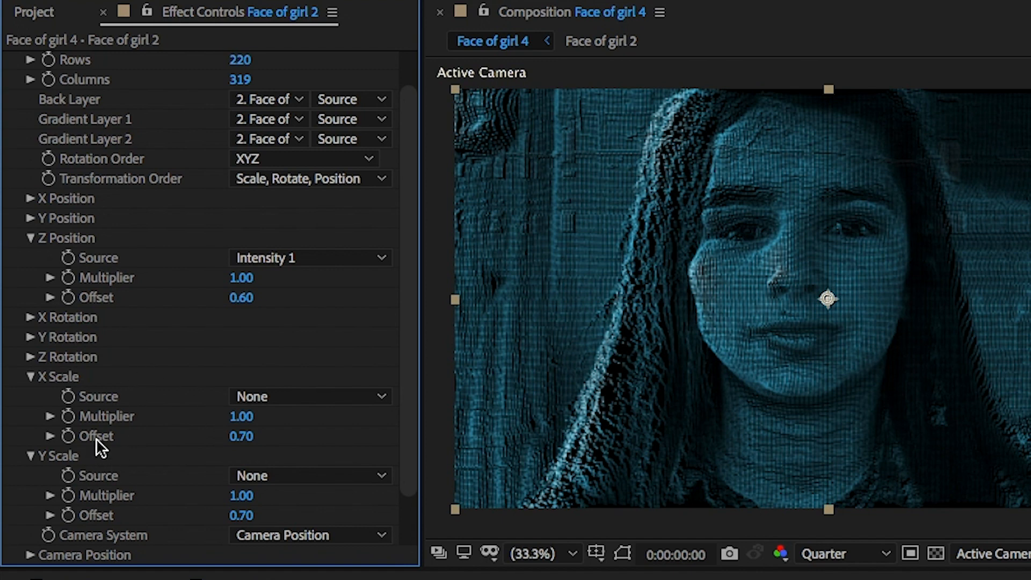
Switch Card Dance's Camera System to Comp Camera.
{"action": "scroll", "coordinate": [98, 448], "scroll_direction": "down", "scroll_amount": 3}
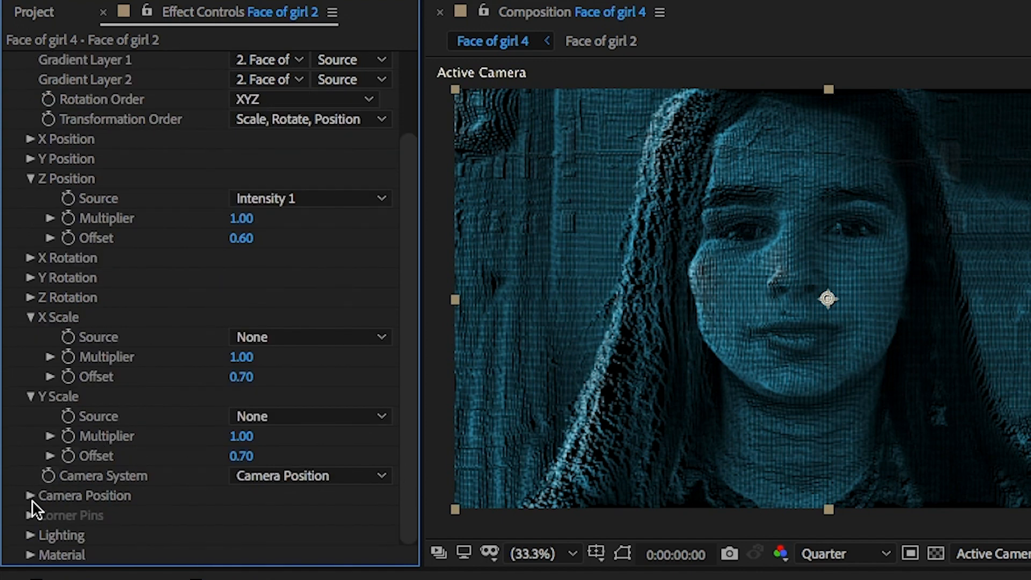
{"action": "left_click", "coordinate": [309, 475]}
{"action": "left_click", "coordinate": [290, 508]}
Set Card Dance's columns to 300 and its rows to 200.
{"action": "scroll", "coordinate": [291, 509], "scroll_direction": "up", "scroll_amount": 5}
{"action": "left_click", "coordinate": [241, 121]}
{"action": "type", "text": "300"}
{"action": "key", "text": "Return"}
{"action": "left_click", "coordinate": [240, 101]}
{"action": "type", "text": "200"}
{"action": "key", "text": "Return"}
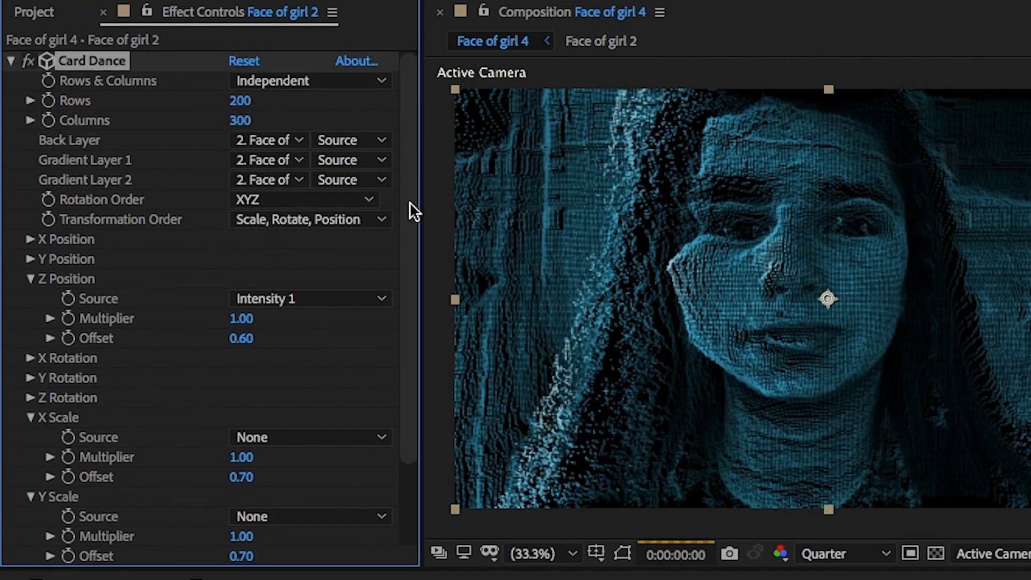
Set Card Dance's Light Type to First Comp Light and its Ambient Light to 0.
{"action": "scroll", "coordinate": [409, 212], "scroll_direction": "down", "scroll_amount": 5}
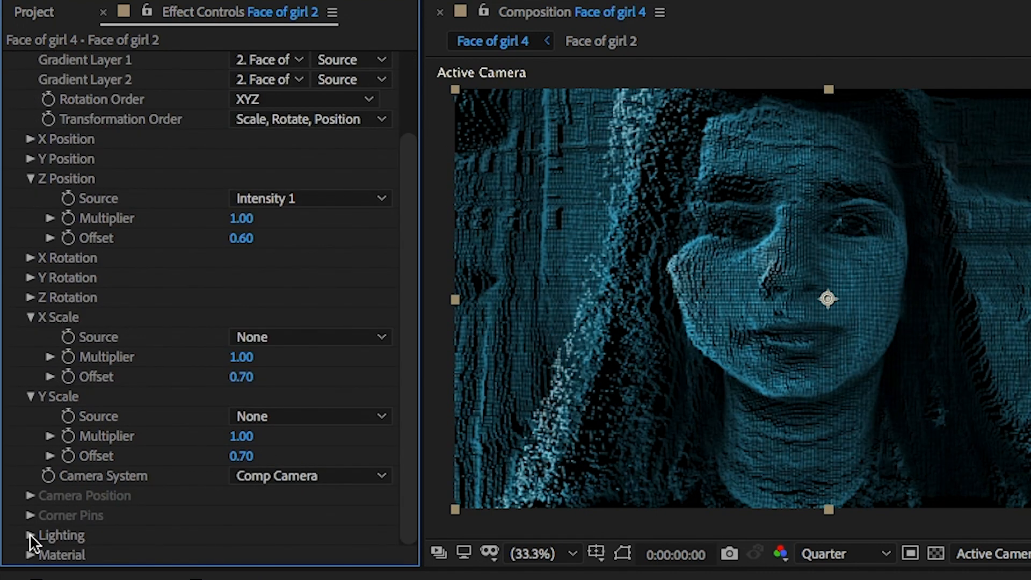
{"action": "left_click", "coordinate": [30, 535]}
{"action": "scroll", "coordinate": [184, 477], "scroll_direction": "down", "scroll_amount": 5}
{"action": "left_click", "coordinate": [317, 435]}
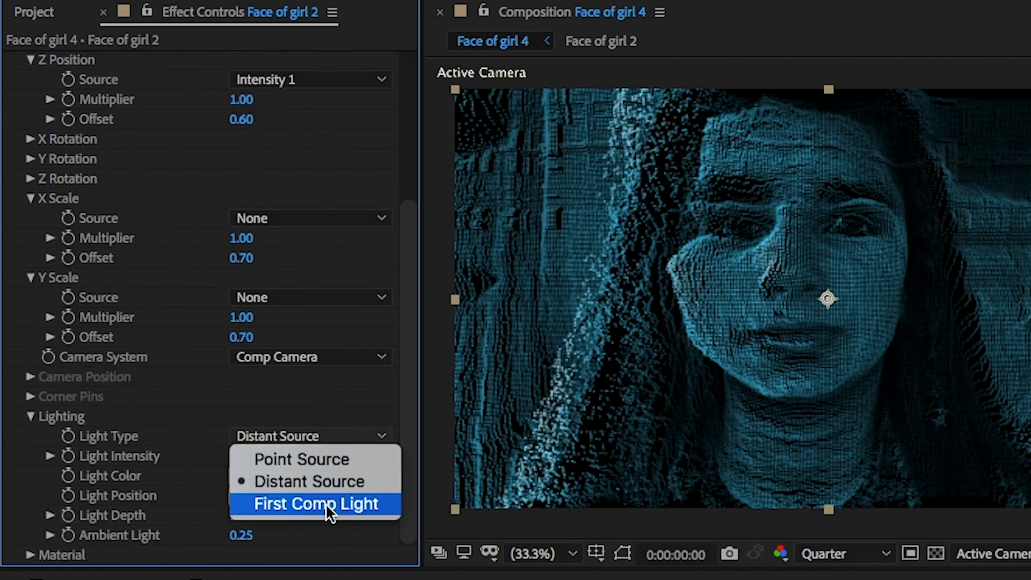
{"action": "left_click", "coordinate": [330, 511]}
{"action": "scroll", "coordinate": [330, 513], "scroll_direction": "down", "scroll_amount": 3}
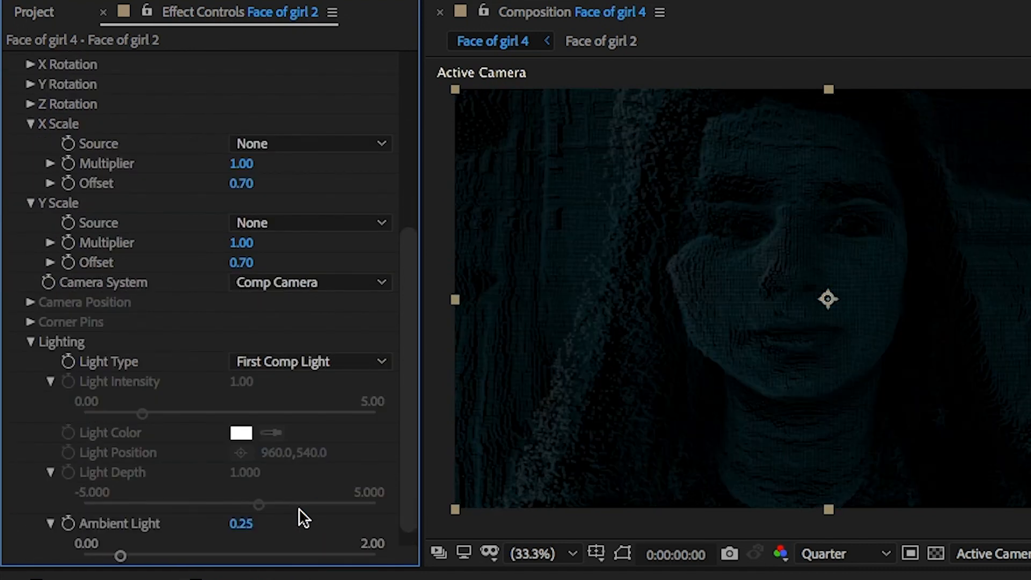
{"action": "left_click", "coordinate": [243, 526]}
{"action": "type", "text": "0"}
{"action": "key", "text": "Return"}
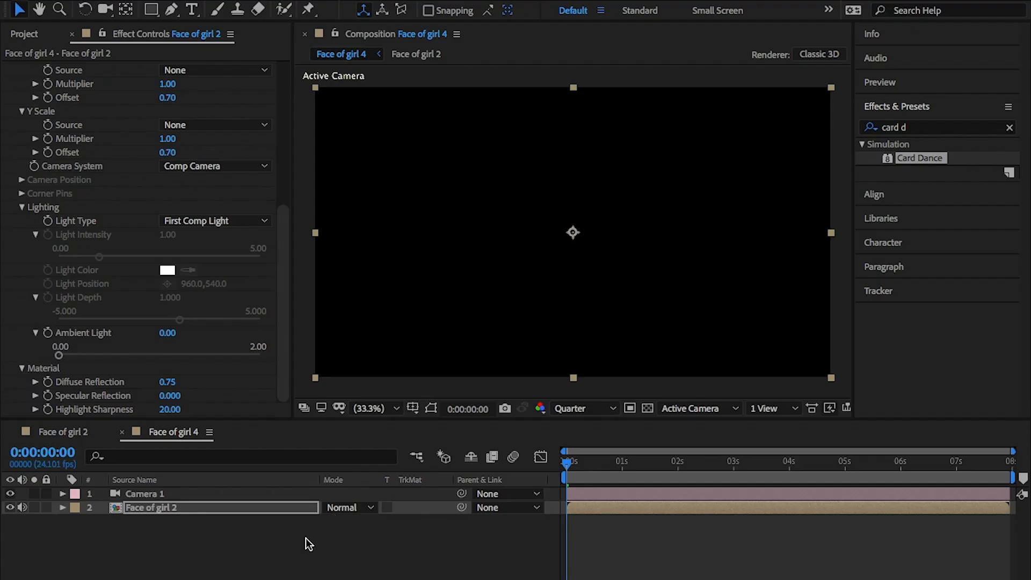
Add a new point light at 100% intensity with no falloff to the Face of girl 4 composition.
{"action": "left_click", "coordinate": [309, 545]}
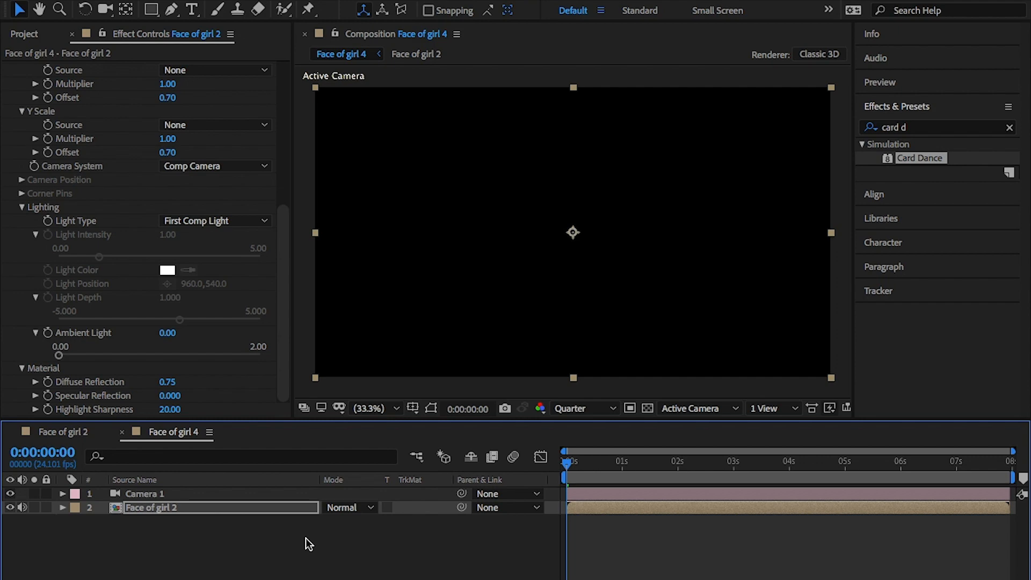
{"action": "right_click", "coordinate": [408, 537]}
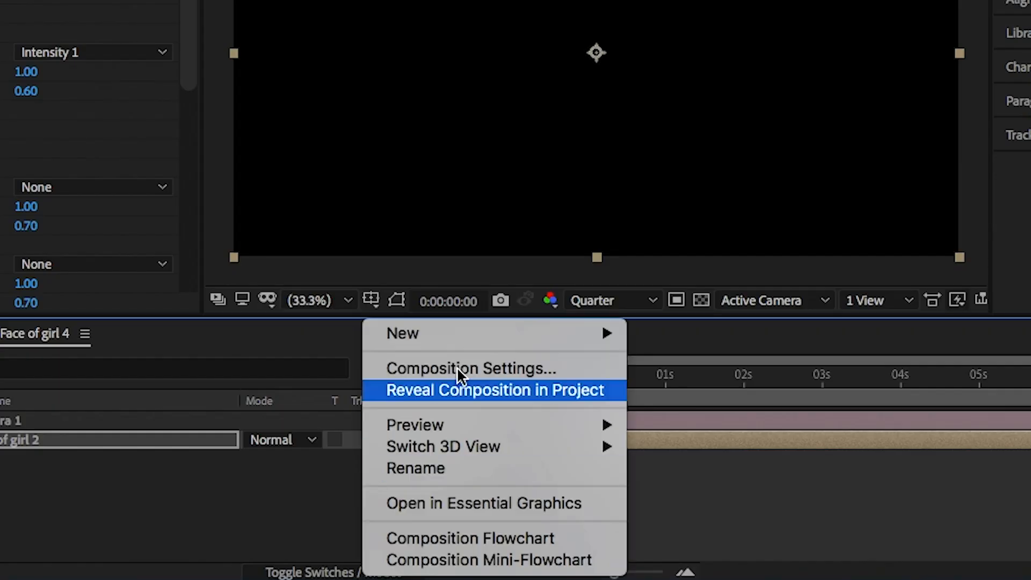
{"action": "mouse_move", "coordinate": [497, 429]}
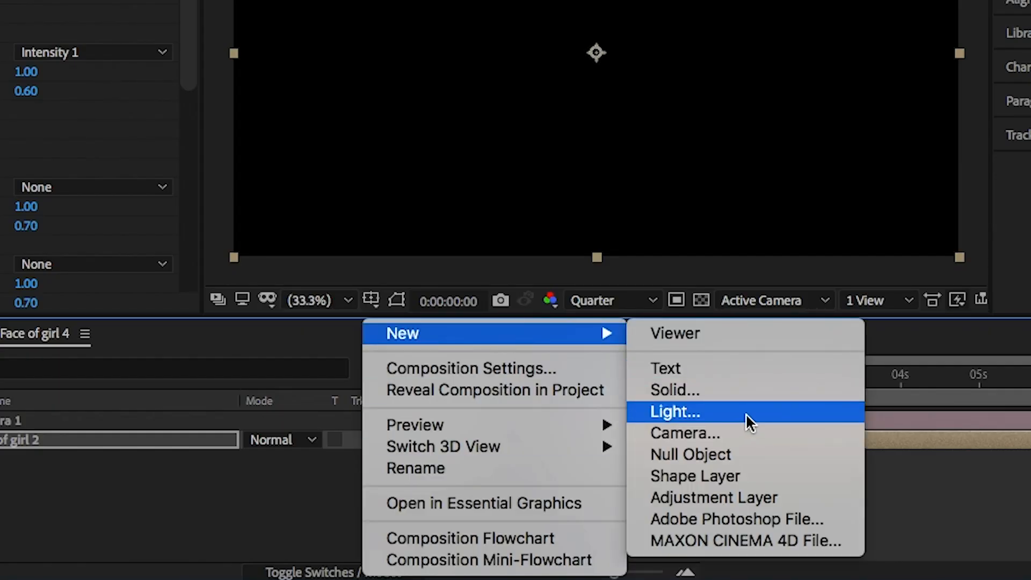
{"action": "left_click", "coordinate": [745, 414]}
{"action": "left_click", "coordinate": [535, 119]}
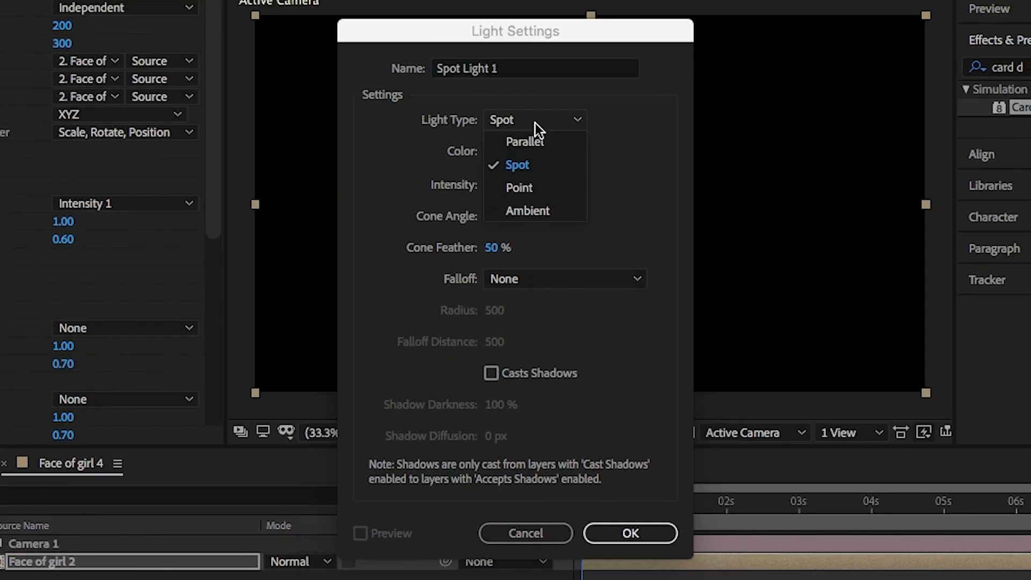
{"action": "left_click", "coordinate": [537, 185]}
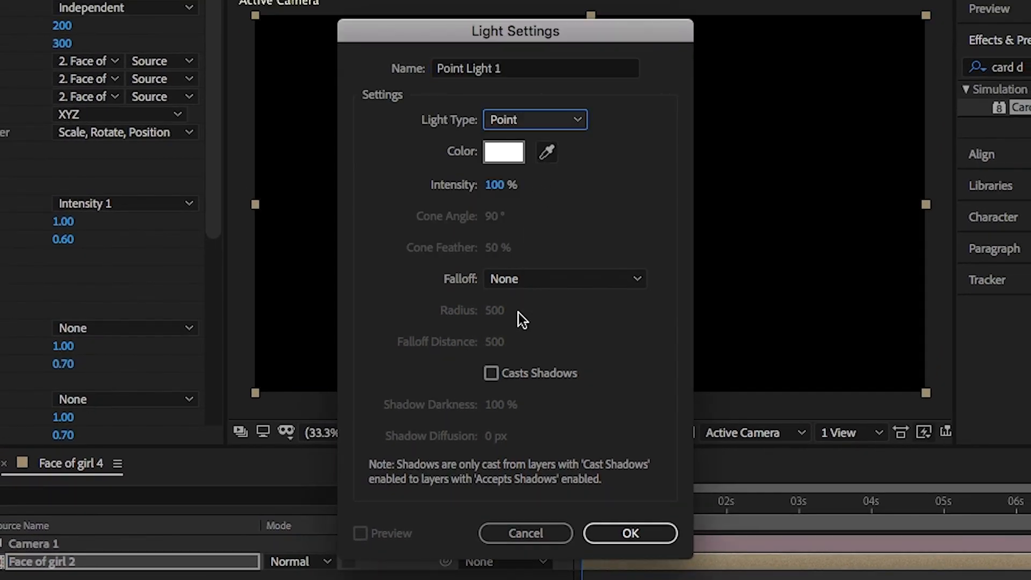
{"action": "left_click", "coordinate": [630, 533]}
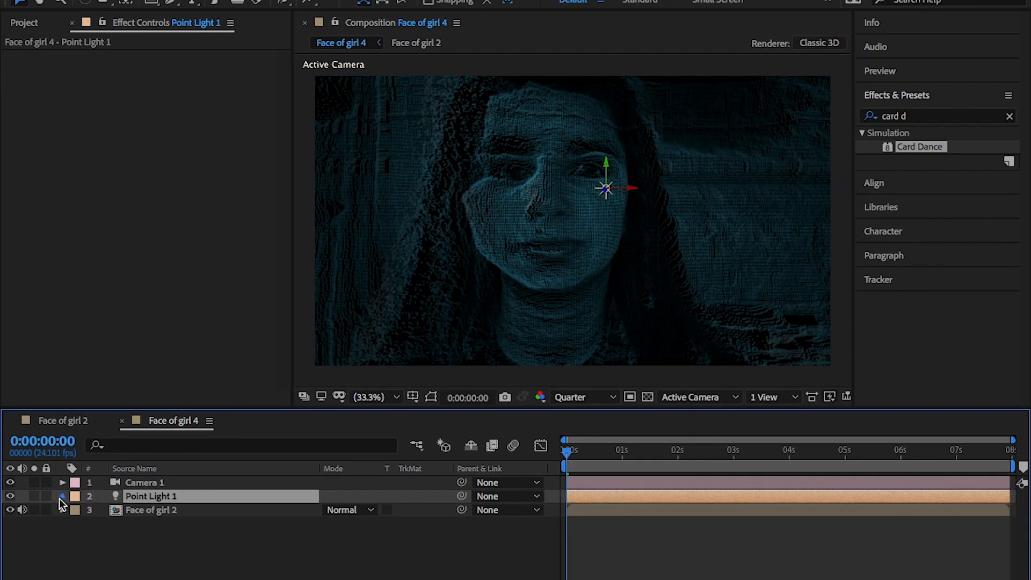
Move the point light to position 916, 333, -1000.7.
{"action": "left_click", "coordinate": [63, 498]}
{"action": "left_click", "coordinate": [76, 511]}
{"action": "left_click_drag", "start_coordinate": [391, 525], "coordinate": [196, 572]}
{"action": "left_click_drag", "start_coordinate": [387, 527], "coordinate": [245, 533]}
{"action": "left_click_drag", "start_coordinate": [337, 527], "coordinate": [234, 526]}
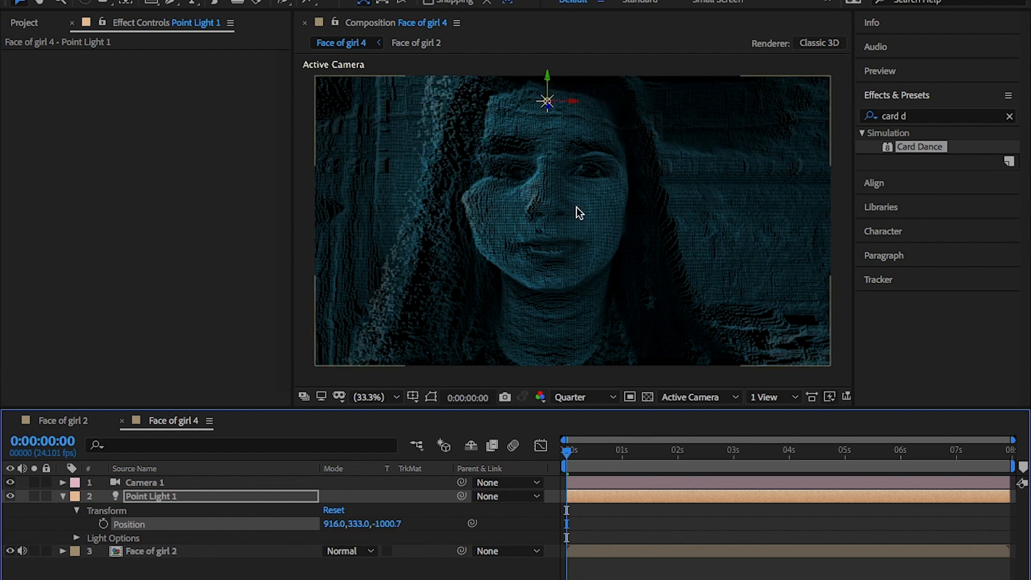
Duplicate the Face of girl 2 layer and solo the upper copy.
{"action": "left_click", "coordinate": [196, 551]}
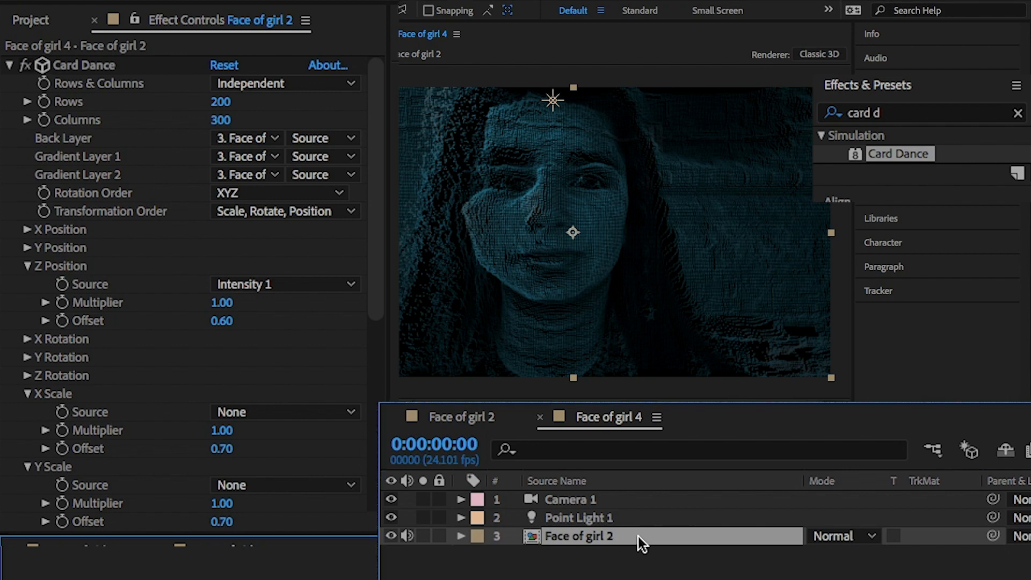
{"action": "key", "text": "ctrl+d"}
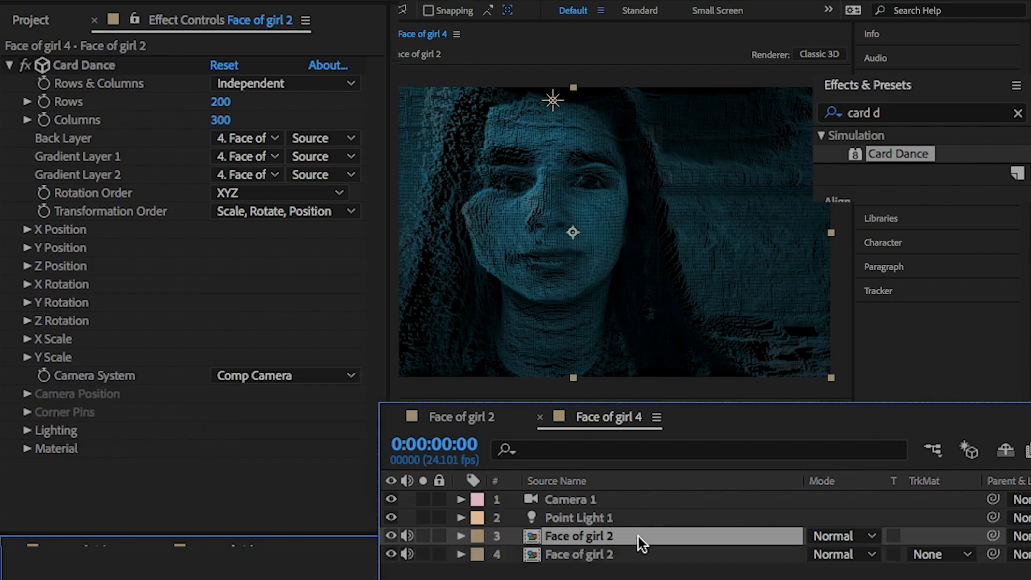
{"action": "left_click", "coordinate": [423, 536]}
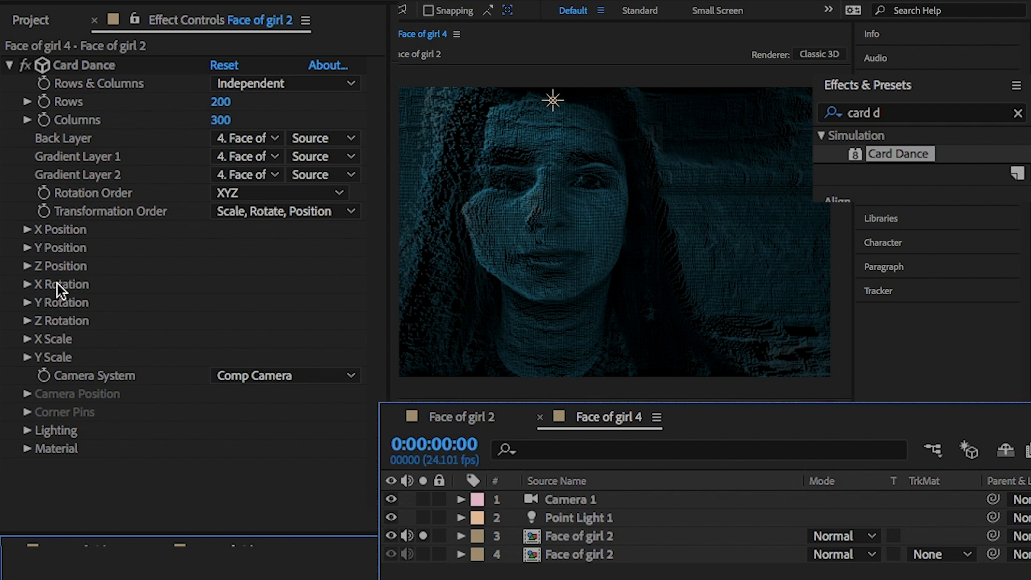
Set the upper copy's Card Dance X Scale offset to 1.60.
{"action": "left_click", "coordinate": [26, 284]}
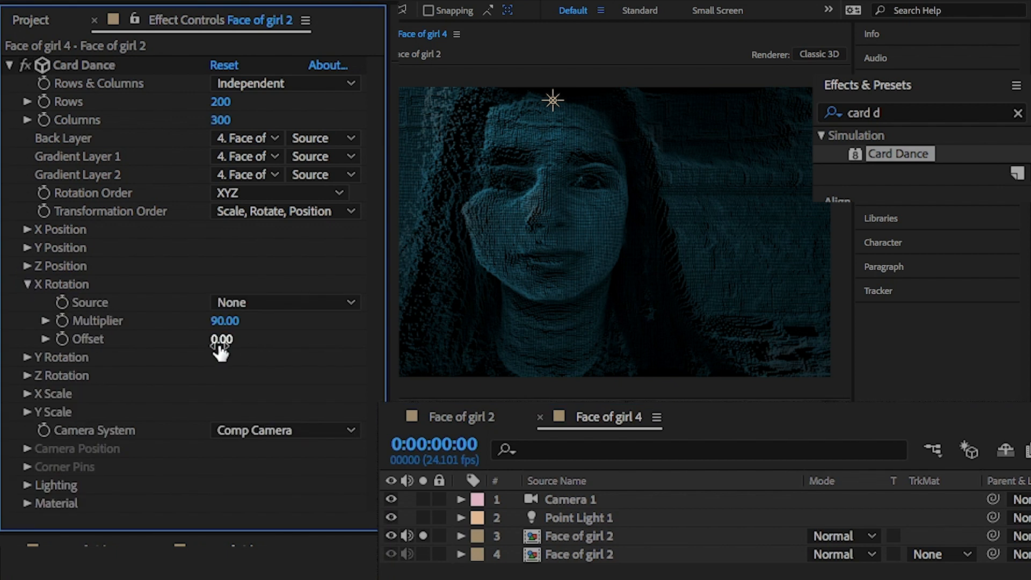
{"action": "left_click", "coordinate": [26, 284]}
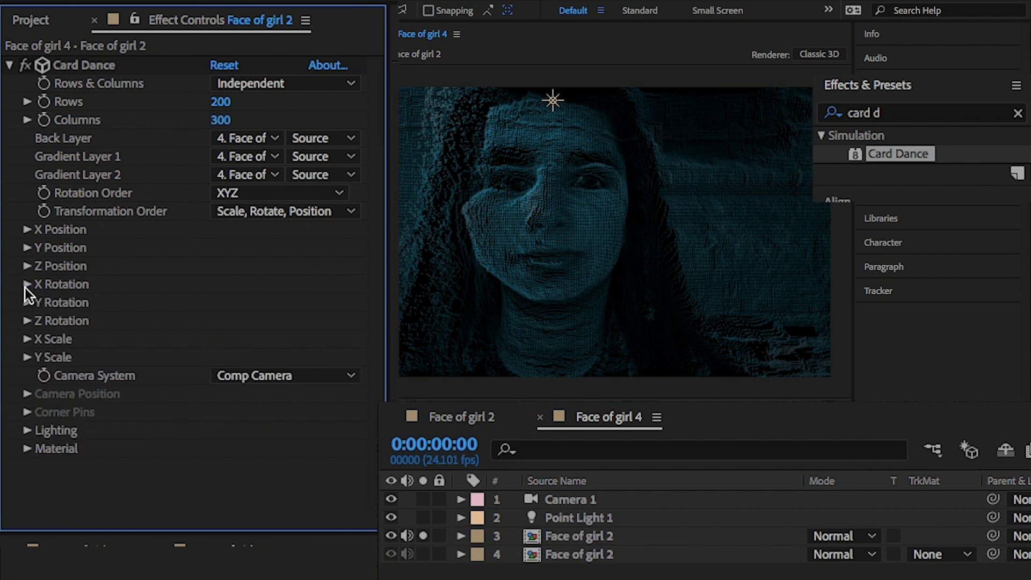
{"action": "left_click", "coordinate": [27, 339]}
{"action": "left_click", "coordinate": [225, 396]}
{"action": "type", "text": "-"}
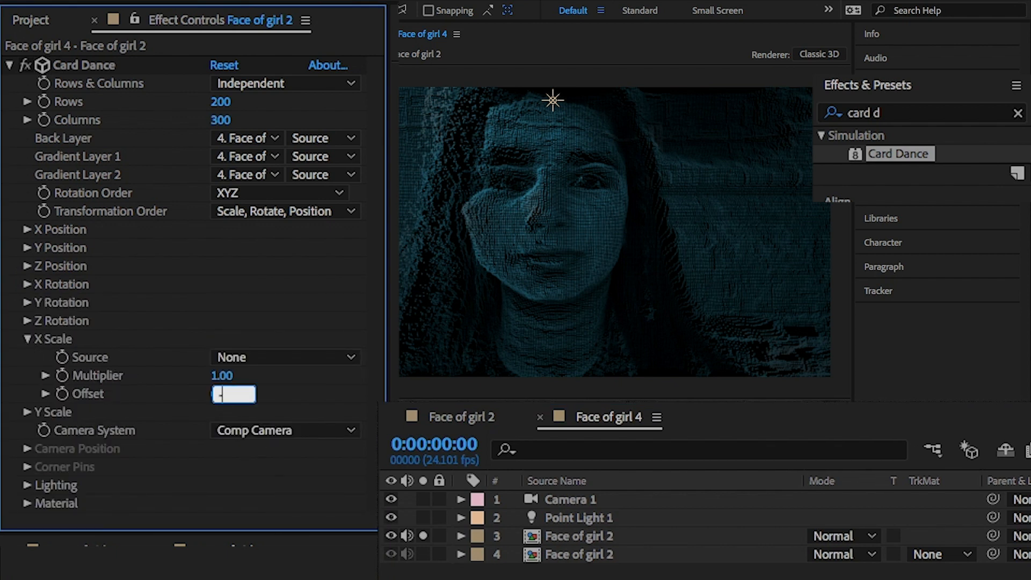
{"action": "type", "text": "2"}
{"action": "key", "text": "Return"}
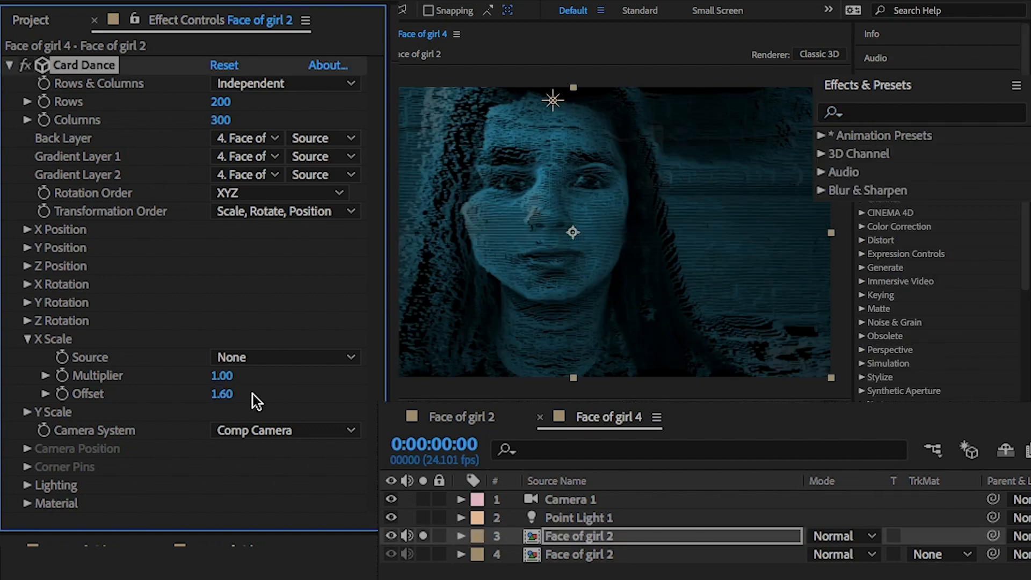
Apply Fast Blur (Legacy) to the upper Face of girl 2 layer and set its Blurriness to 30.
{"action": "left_click", "coordinate": [875, 114]}
{"action": "type", "text": "fast blur"}
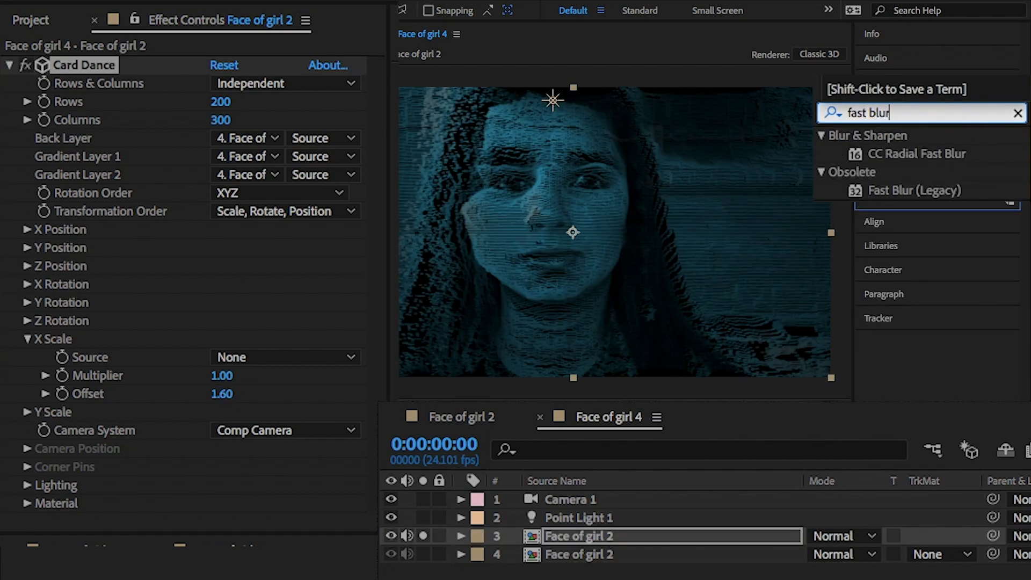
{"action": "double_click", "coordinate": [915, 190]}
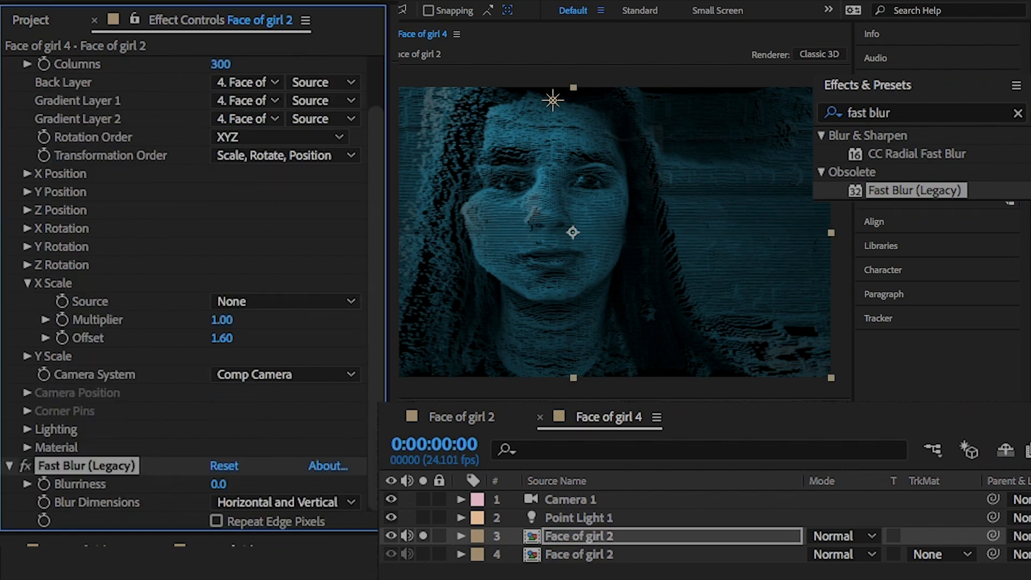
{"action": "left_click", "coordinate": [220, 483]}
{"action": "type", "text": "35"}
{"action": "key", "text": "Return"}
{"action": "left_click", "coordinate": [219, 483]}
{"action": "type", "text": "33"}
{"action": "key", "text": "Return"}
{"action": "left_click", "coordinate": [219, 483]}
{"action": "type", "text": "30"}
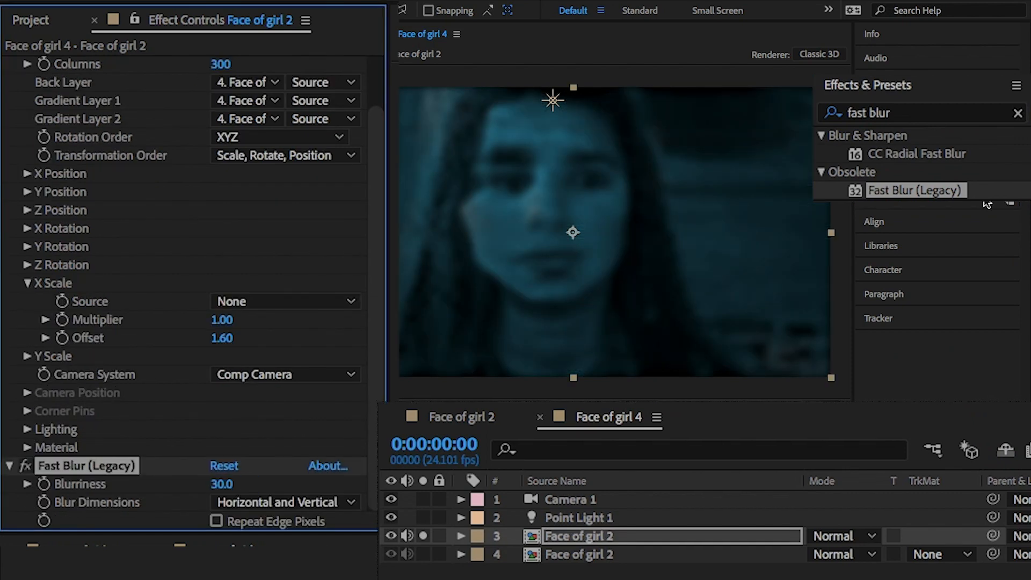
Apply Gradient Ramp to the upper layer and place its start at about 195, -24 and its end at about 1767, 1119.
{"action": "left_click", "coordinate": [913, 114]}
{"action": "left_click", "coordinate": [1018, 112]}
{"action": "type", "text": "ramp"}
{"action": "left_click_drag", "start_coordinate": [934, 155], "coordinate": [205, 508]}
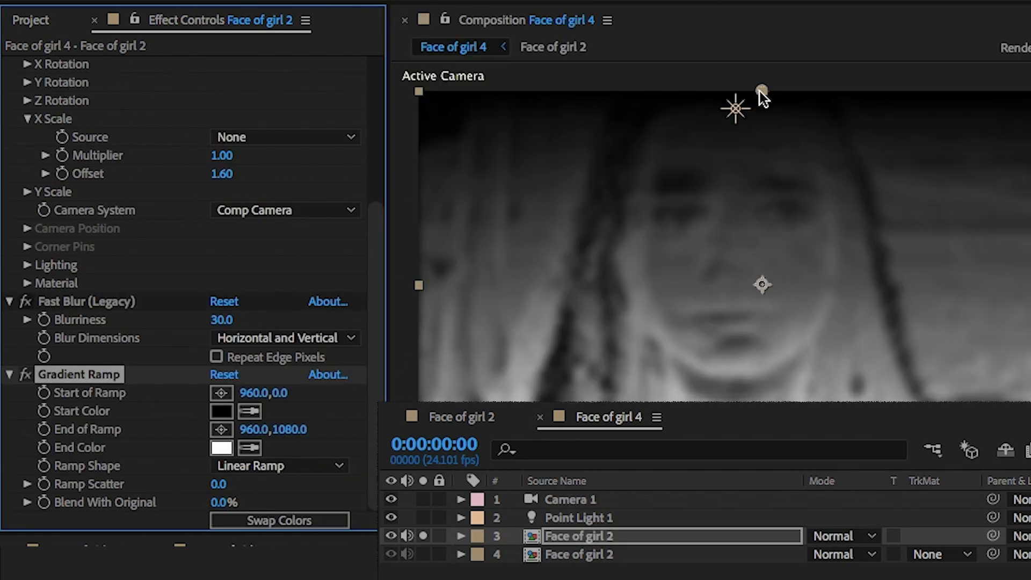
{"action": "left_click_drag", "start_coordinate": [761, 90], "coordinate": [487, 82]}
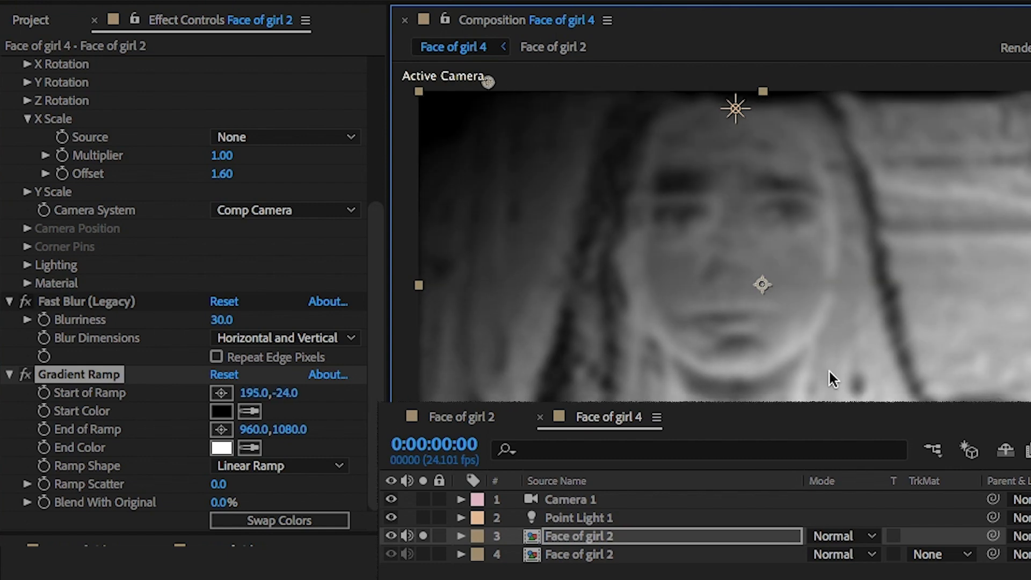
{"action": "left_click_drag", "start_coordinate": [763, 478], "coordinate": [1029, 489]}
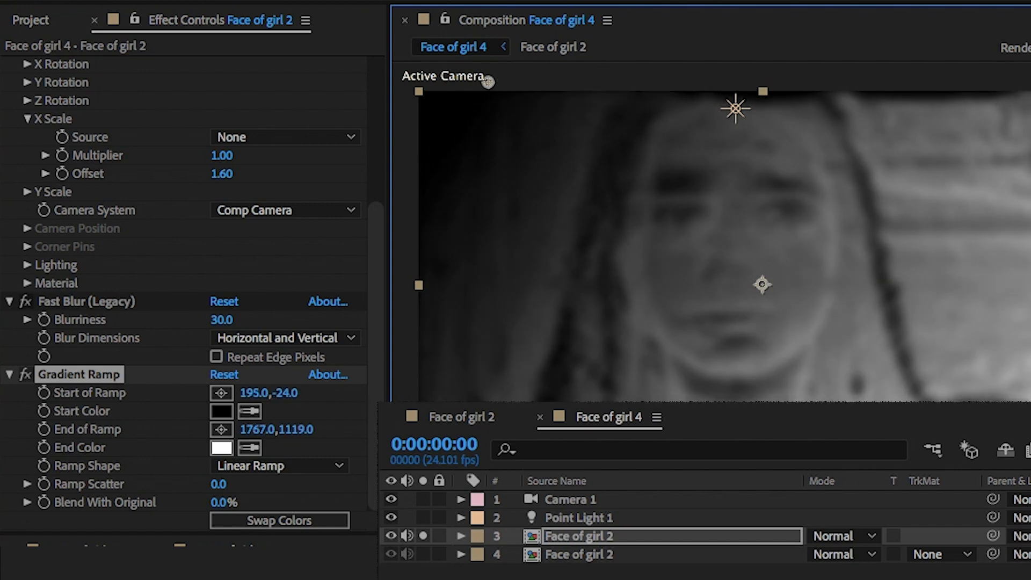
Set the Gradient Ramp's start color to a medium blue.
{"action": "left_click", "coordinate": [218, 411]}
{"action": "left_click_drag", "start_coordinate": [340, 347], "coordinate": [344, 349]}
{"action": "left_click", "coordinate": [238, 296]}
{"action": "left_click_drag", "start_coordinate": [238, 296], "coordinate": [226, 301]}
{"action": "left_click", "coordinate": [536, 226]}
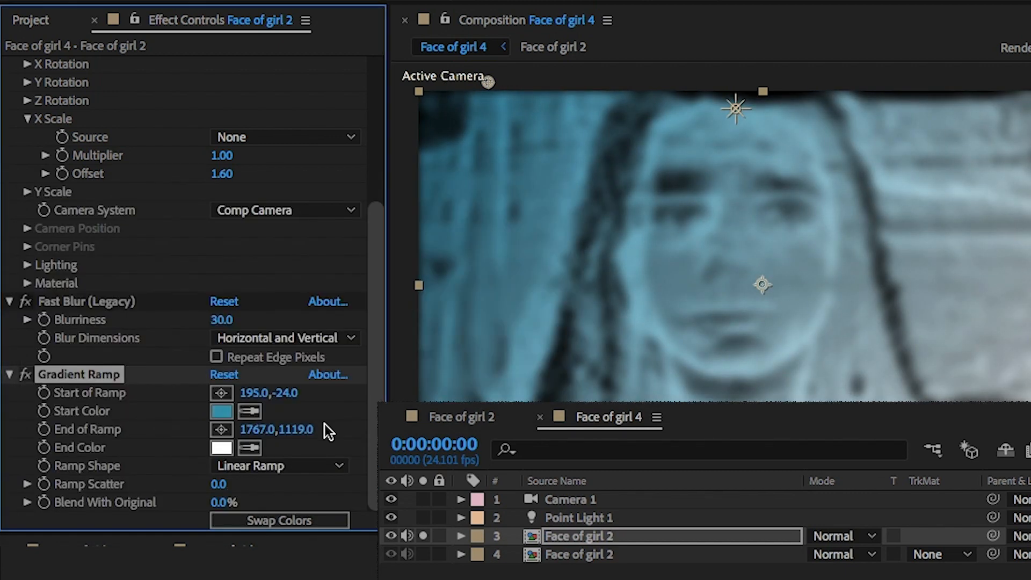
Set the Gradient Ramp's end color to a light cyan.
{"action": "left_click", "coordinate": [218, 447]}
{"action": "left_click", "coordinate": [334, 352]}
{"action": "left_click", "coordinate": [334, 355]}
{"action": "left_click_drag", "start_coordinate": [145, 238], "coordinate": [156, 244]}
{"action": "key", "text": "Return"}
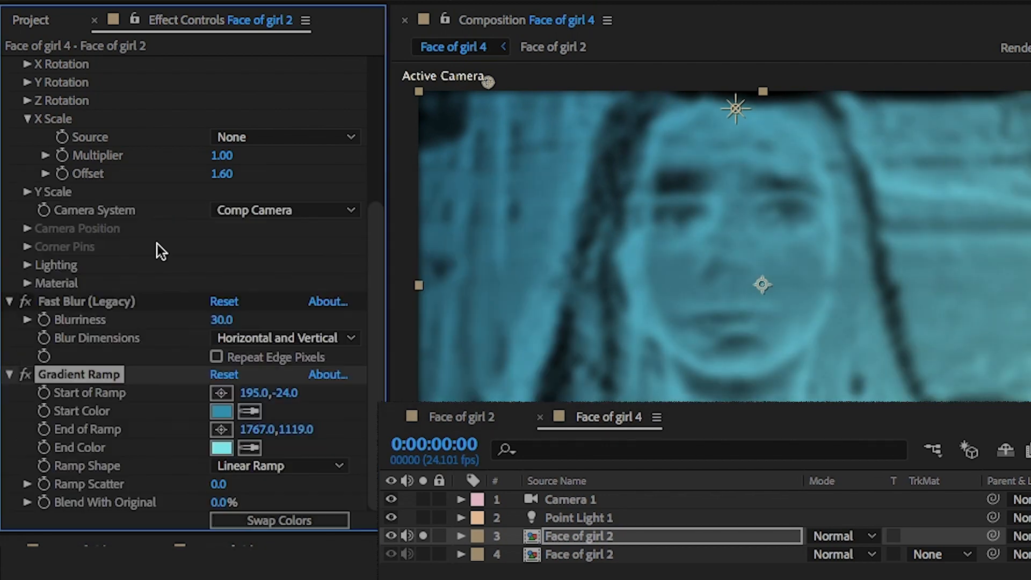
Set the upper layer's Card Dance X Scale offset to -0.20 and turn off its solo.
{"action": "scroll", "coordinate": [172, 246], "scroll_direction": "up", "scroll_amount": 5}
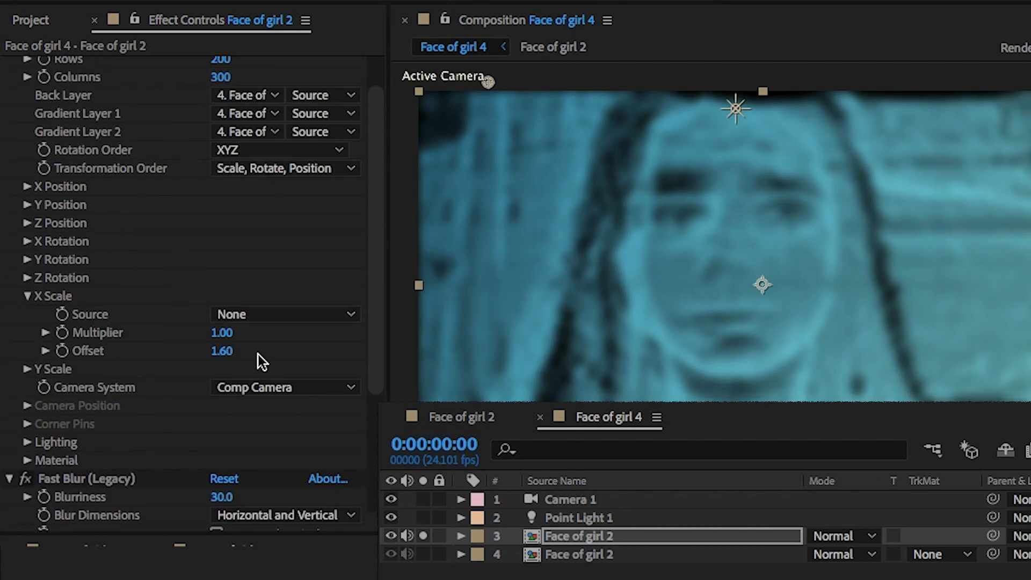
{"action": "left_click", "coordinate": [223, 351]}
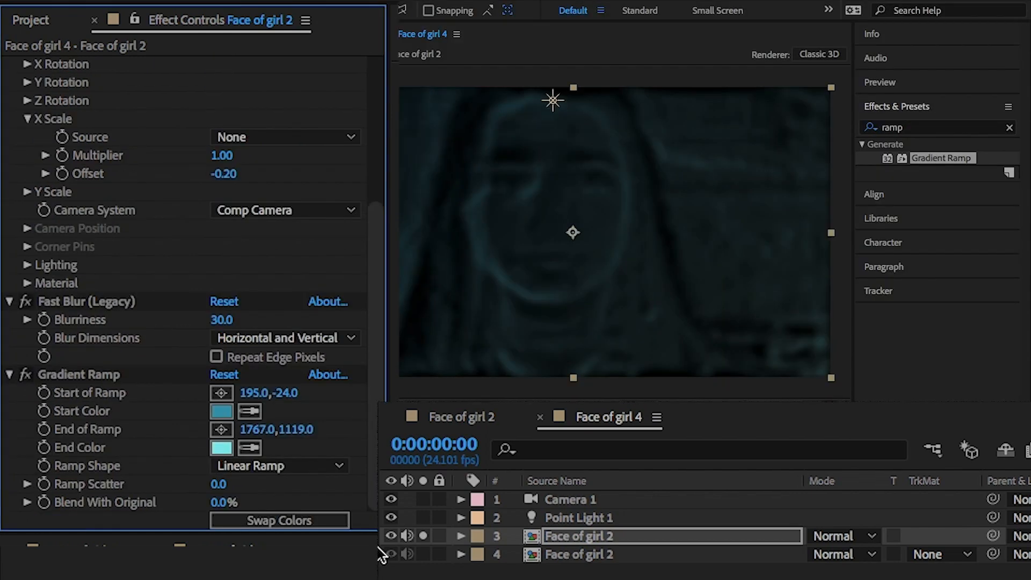
{"action": "left_click", "coordinate": [424, 536]}
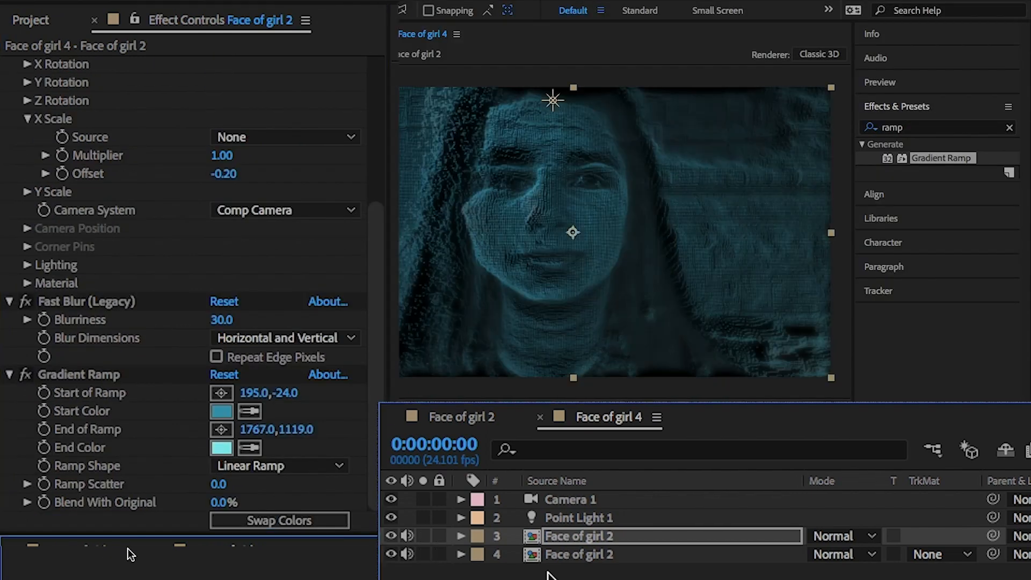
Set the upper Face of girl 2 layer's blending mode to Add.
{"action": "left_click", "coordinate": [868, 537]}
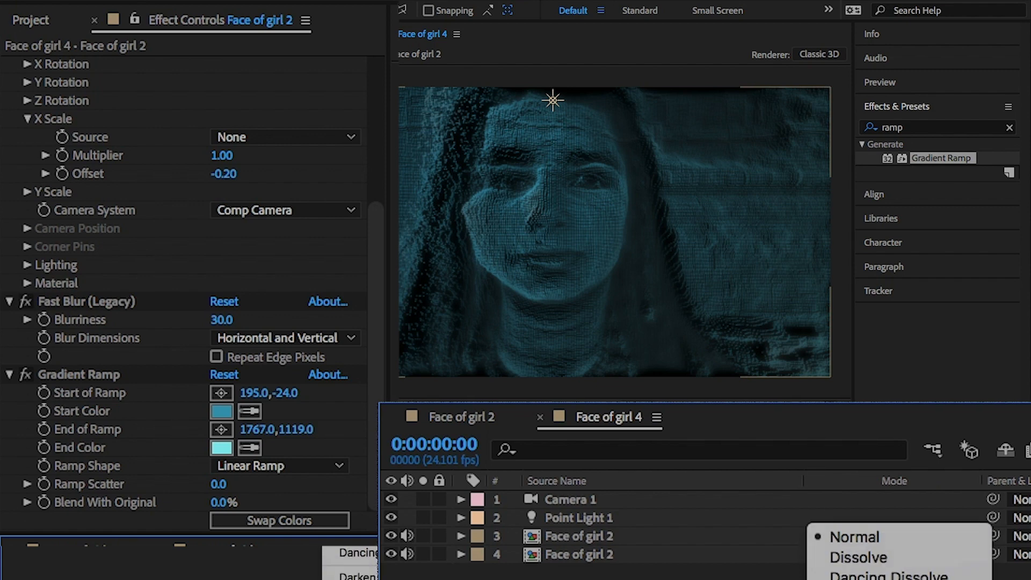
{"action": "scroll", "coordinate": [914, 483], "scroll_direction": "down", "scroll_amount": 5}
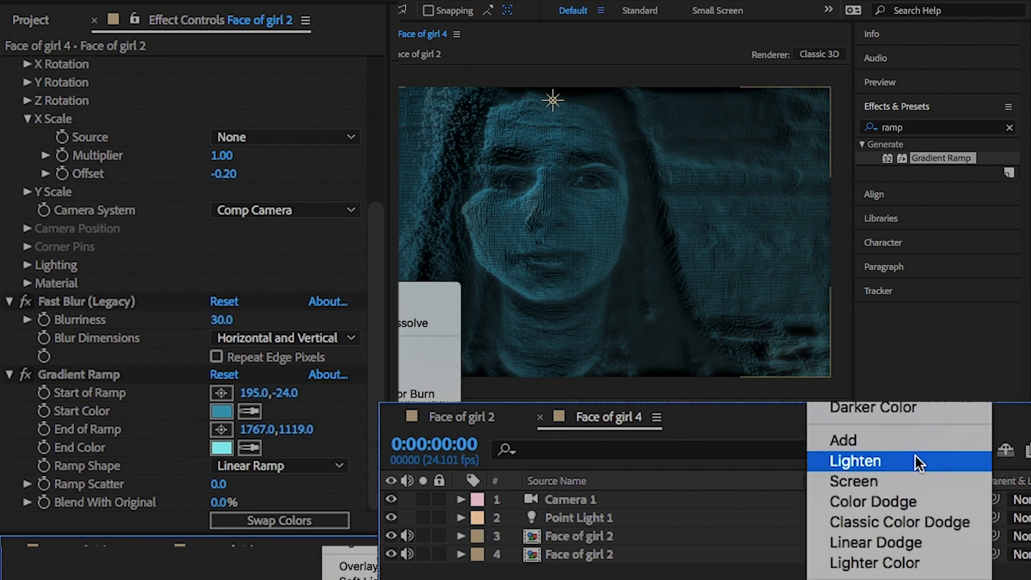
{"action": "left_click", "coordinate": [924, 444]}
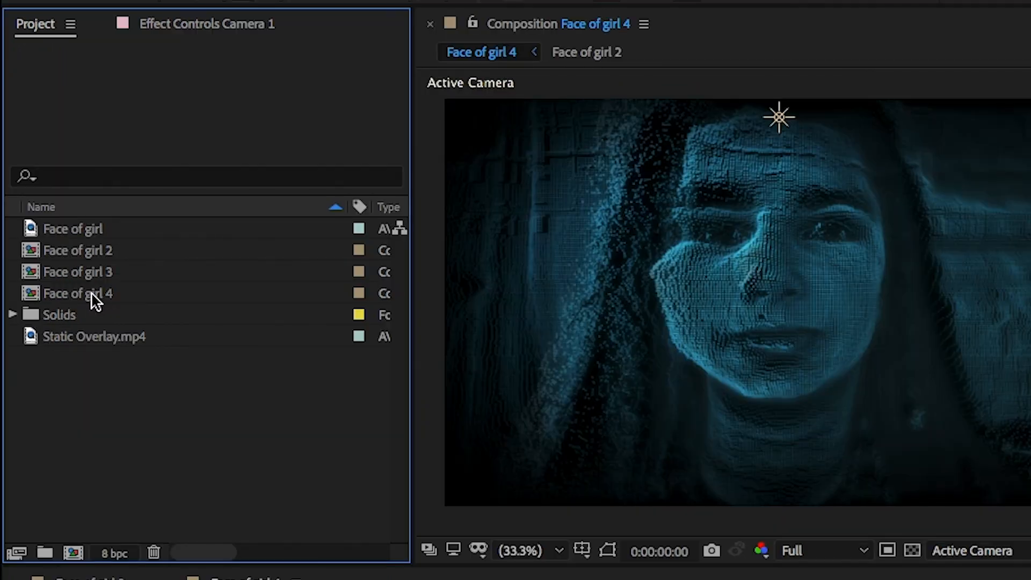
Create a new composition from Face of girl 4 and place the original Face of girl footage beneath it.
{"action": "left_click", "coordinate": [90, 295]}
{"action": "left_click_drag", "start_coordinate": [89, 292], "coordinate": [75, 554]}
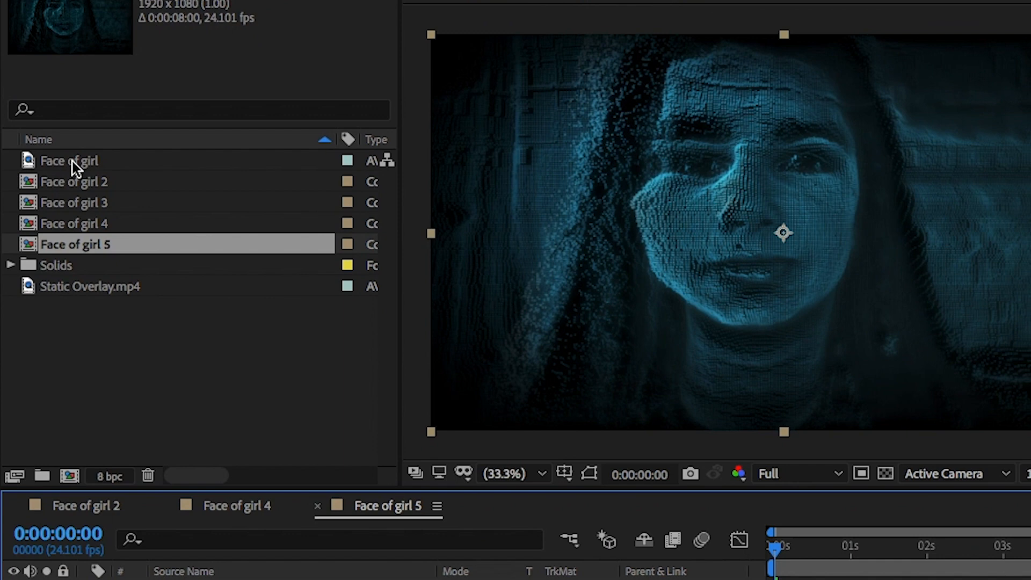
{"action": "left_click", "coordinate": [80, 229]}
{"action": "left_click_drag", "start_coordinate": [76, 131], "coordinate": [169, 571]}
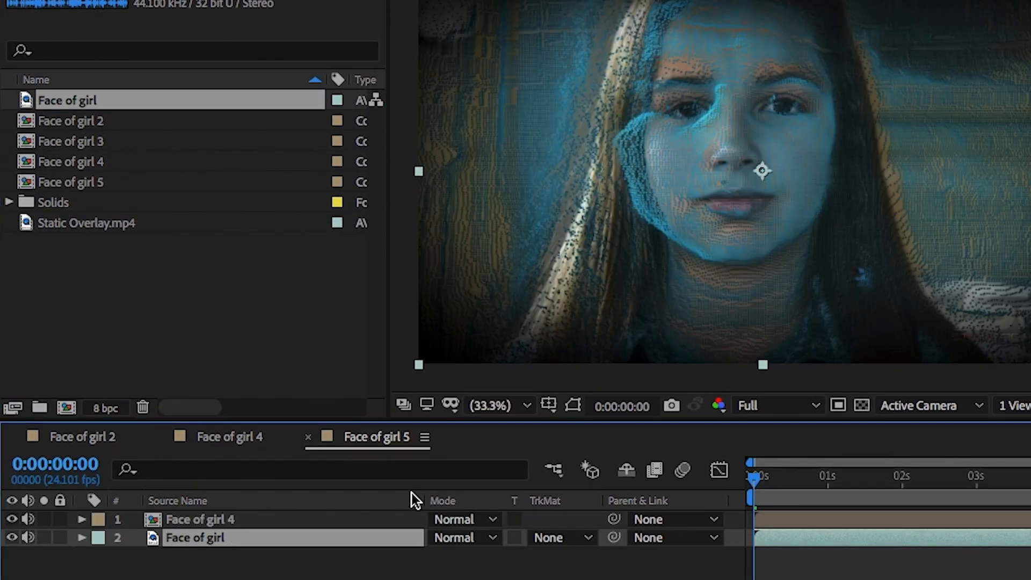
Set the Face of girl 4 layer's blending mode to Add.
{"action": "left_click", "coordinate": [486, 519]}
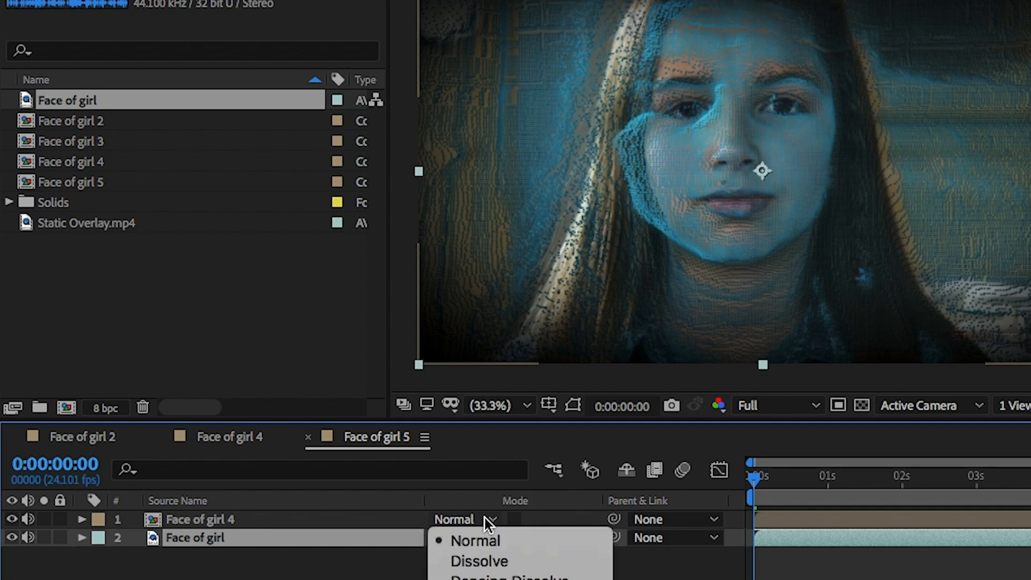
{"action": "left_click", "coordinate": [452, 490]}
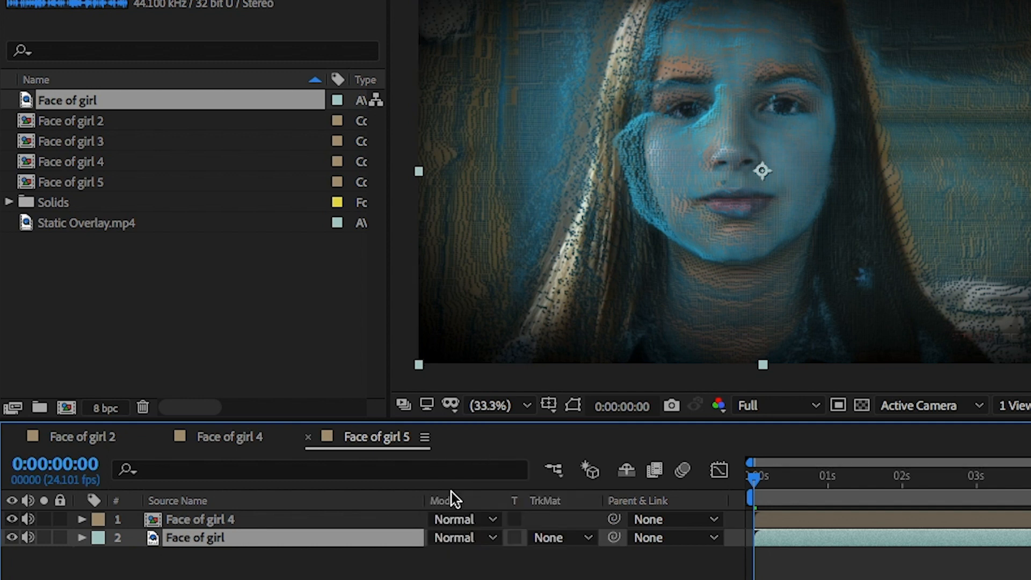
{"action": "left_click", "coordinate": [485, 519]}
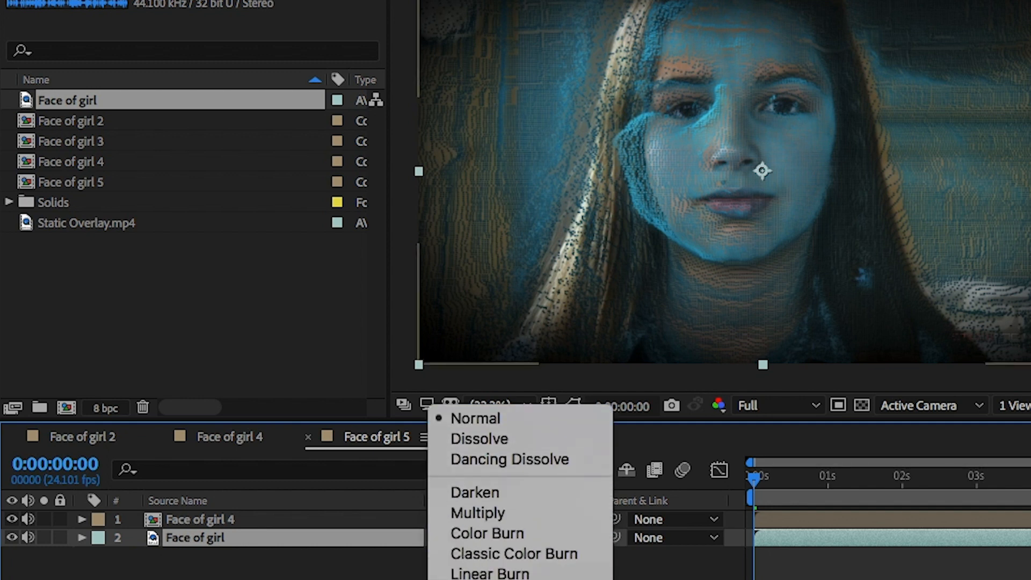
{"action": "left_click", "coordinate": [507, 504]}
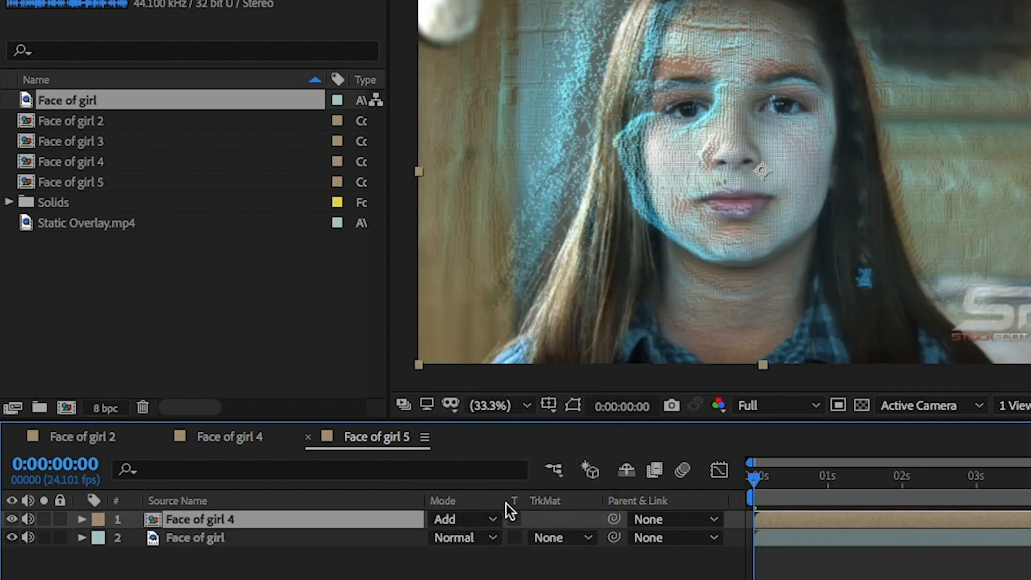
Keyframe the Face of girl 4 layer's opacity from 0% at the start to 50% at 0:00:01:23.
{"action": "key", "text": "t"}
{"action": "left_click_drag", "start_coordinate": [440, 538], "coordinate": [362, 555]}
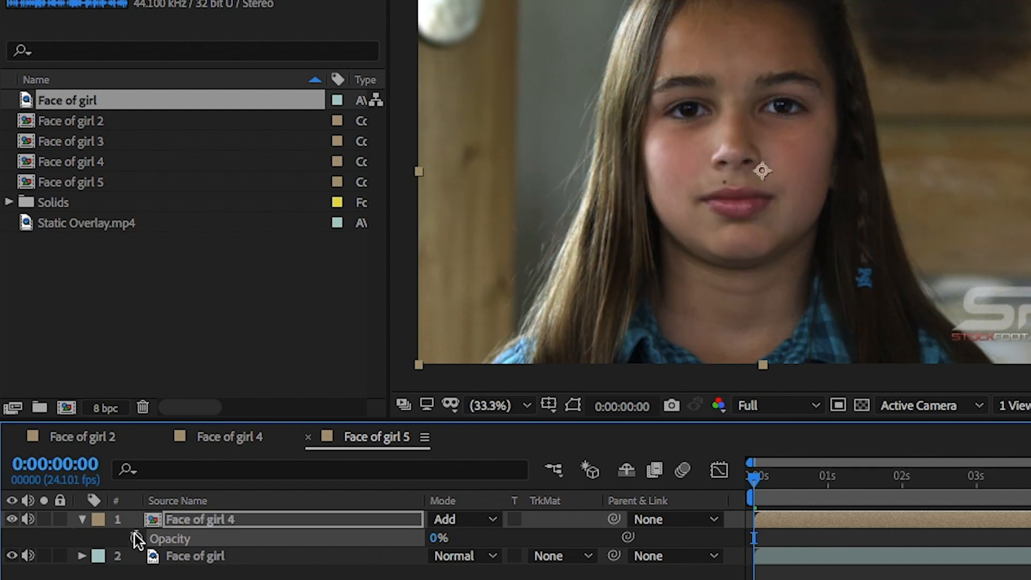
{"action": "left_click", "coordinate": [136, 537]}
{"action": "left_click", "coordinate": [905, 496]}
{"action": "left_click_drag", "start_coordinate": [439, 538], "coordinate": [444, 539]}
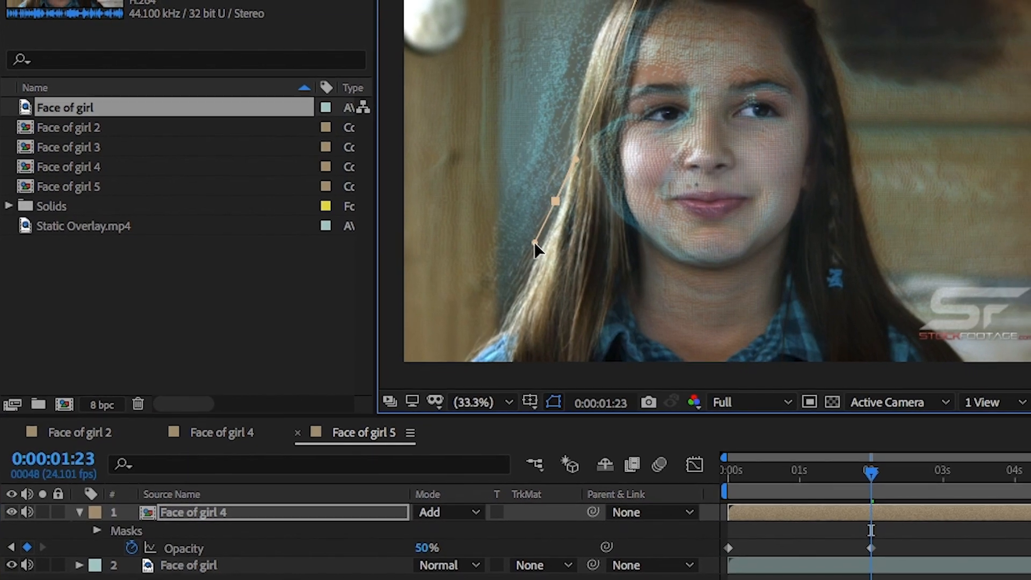
Draw a closed, curved mask on the Face of girl 4 layer around the girl's head, hair and shoulders.
{"action": "left_click", "coordinate": [943, 372]}
{"action": "left_click_drag", "start_coordinate": [873, 304], "coordinate": [857, 288]}
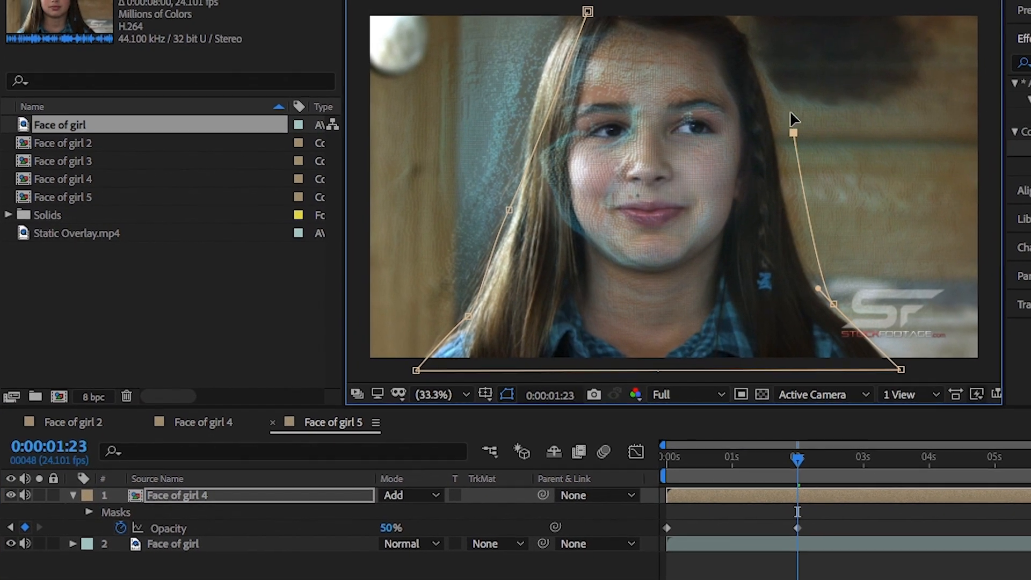
{"action": "left_click_drag", "start_coordinate": [832, 123], "coordinate": [828, 88]}
{"action": "left_click", "coordinate": [726, 16]}
{"action": "left_click", "coordinate": [624, 20]}
{"action": "left_click", "coordinate": [616, 1]}
{"action": "left_click_drag", "start_coordinate": [504, 177], "coordinate": [491, 104]}
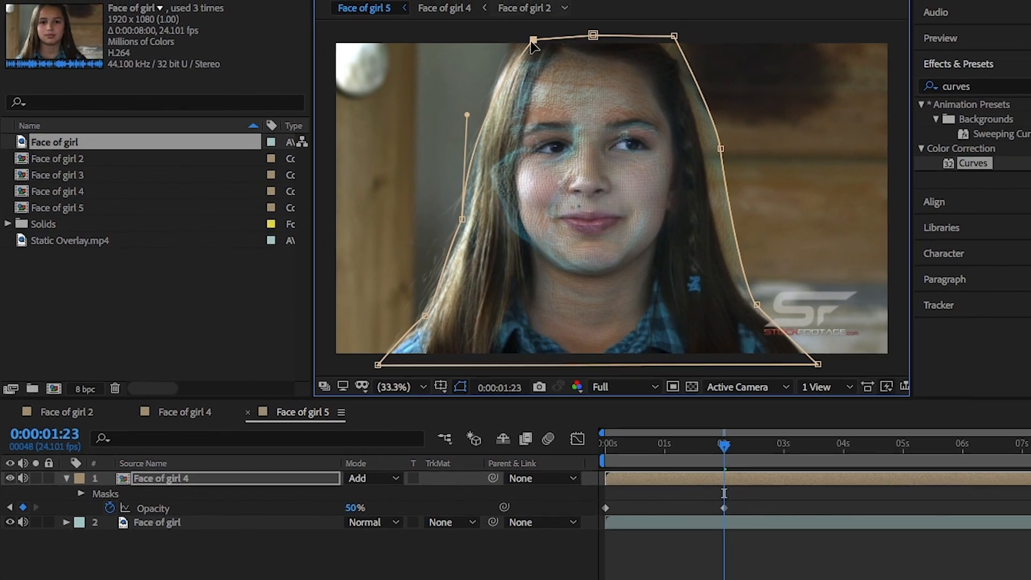
{"action": "left_click_drag", "start_coordinate": [562, 25], "coordinate": [538, 19]}
Set the Face of girl 4 layer's mask feather to 100 pixels.
{"action": "key", "text": "f"}
{"action": "left_click", "coordinate": [357, 494]}
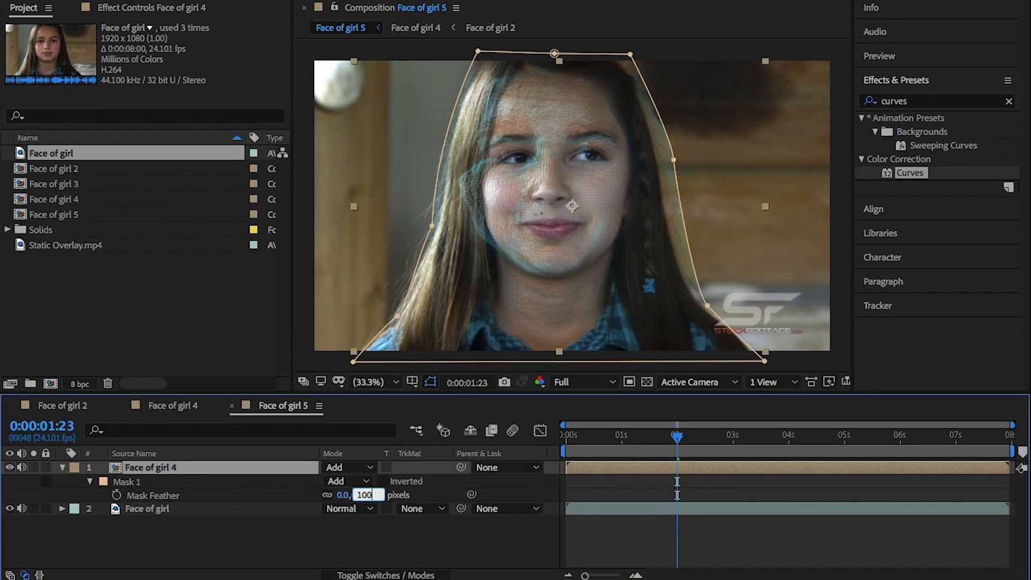